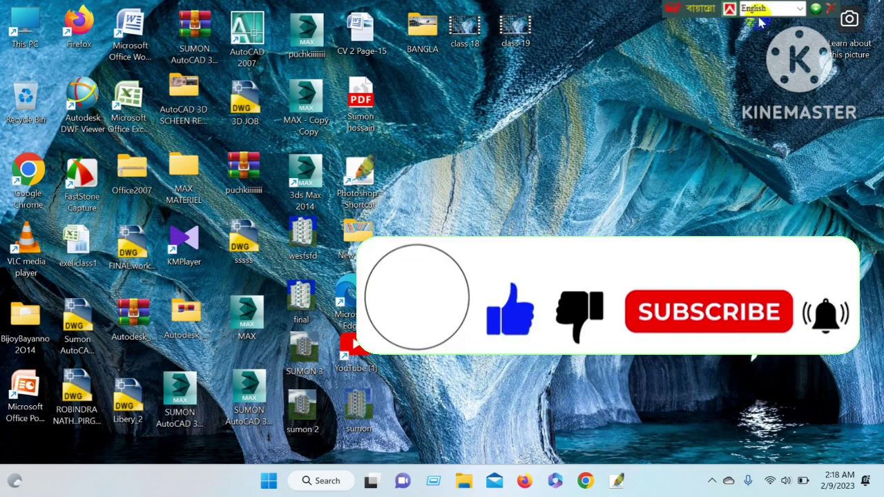
{"action": "left_click", "coordinate": [800, 8]}
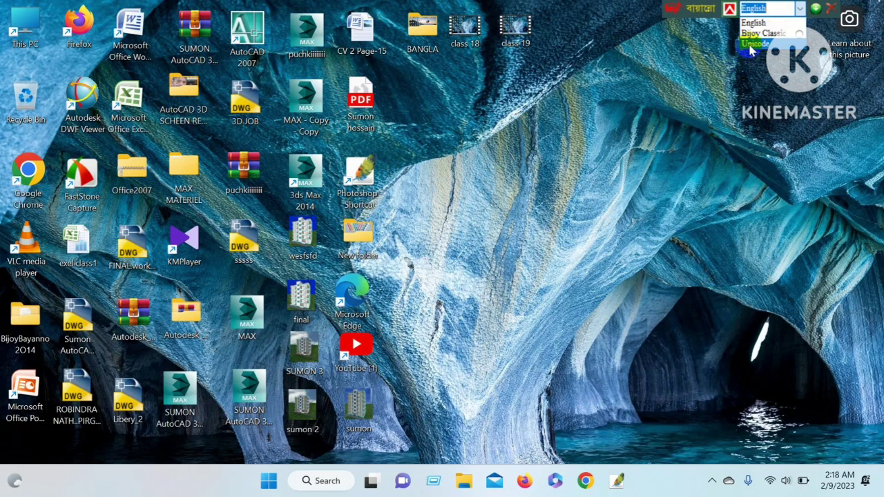
{"action": "left_click", "coordinate": [627, 63]}
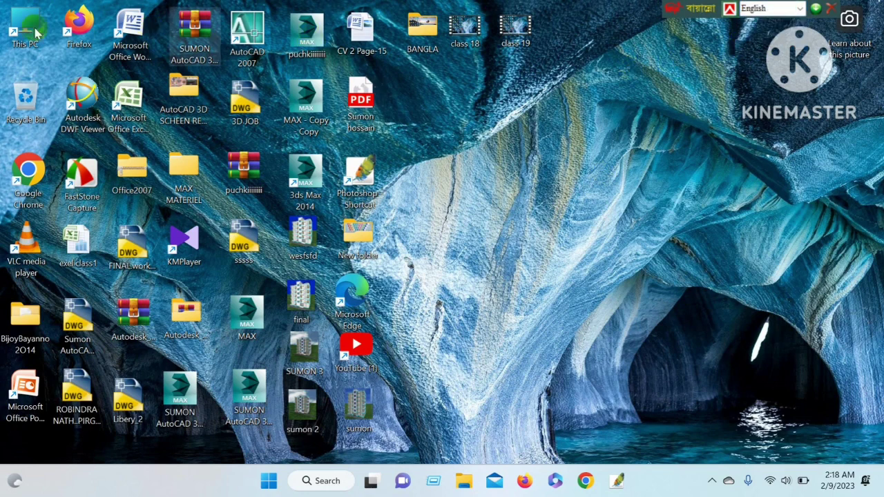
Open Microsoft Word and set the font of the blank document to SutonnyMJ.
{"action": "double_click", "coordinate": [143, 39]}
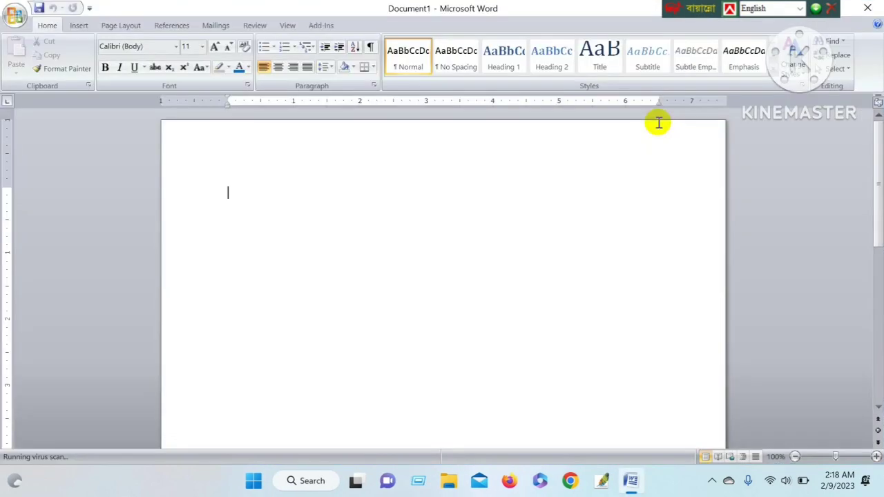
{"action": "left_click", "coordinate": [66, 69]}
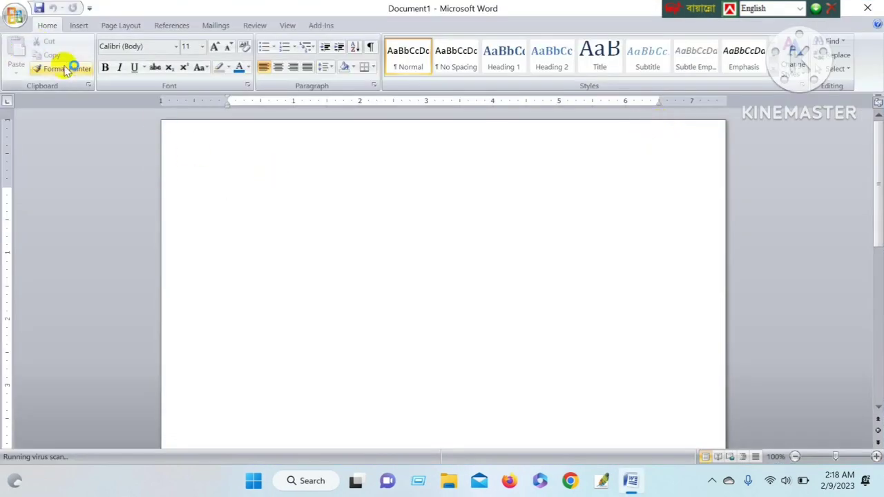
{"action": "left_click", "coordinate": [177, 47]}
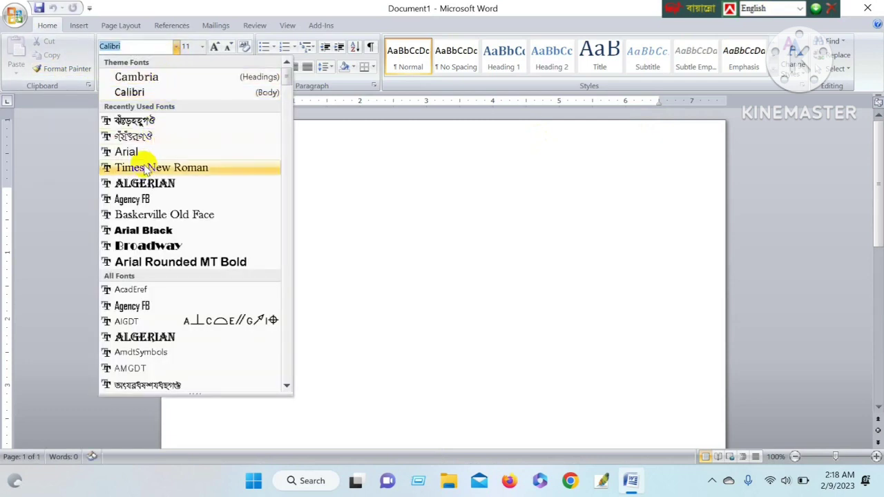
{"action": "left_click", "coordinate": [157, 121]}
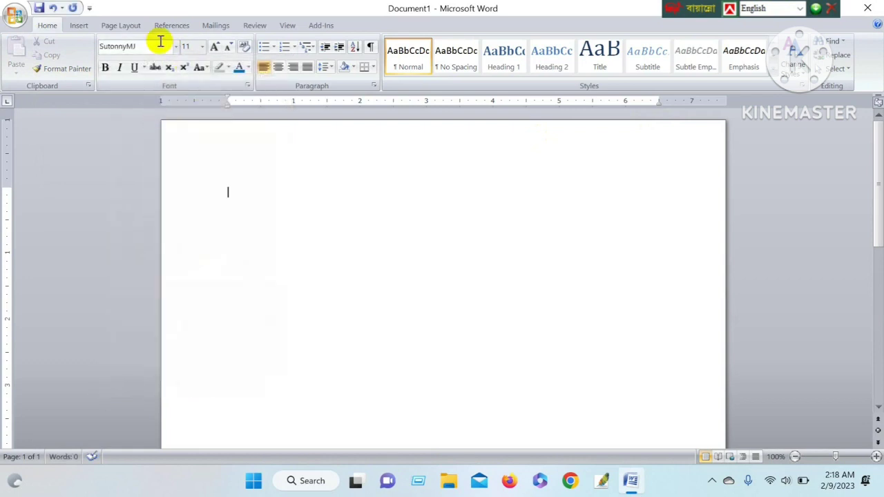
Set the font size to 28 and the font colour to standard green.
{"action": "left_click", "coordinate": [203, 47]}
{"action": "left_click", "coordinate": [187, 200]}
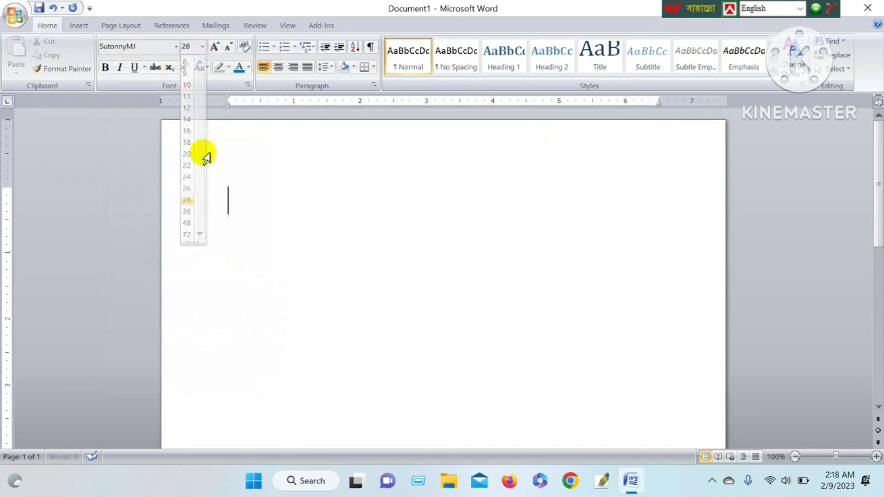
{"action": "left_click", "coordinate": [248, 67]}
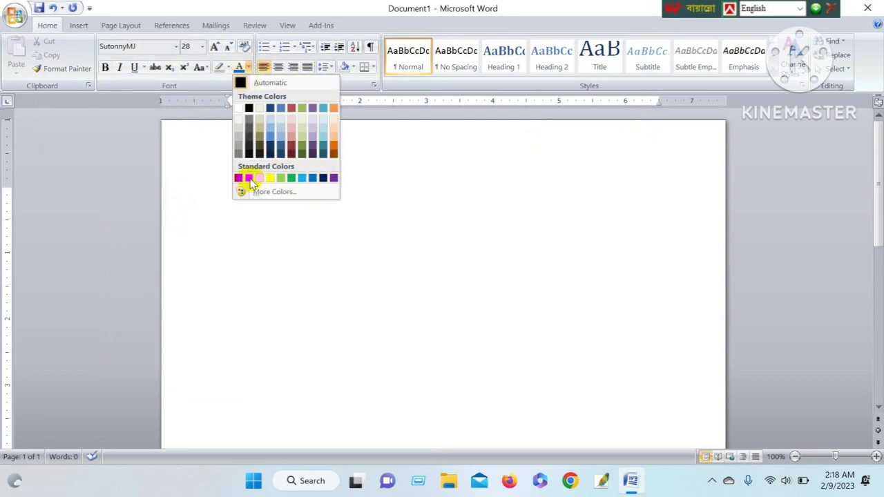
{"action": "left_click", "coordinate": [291, 179]}
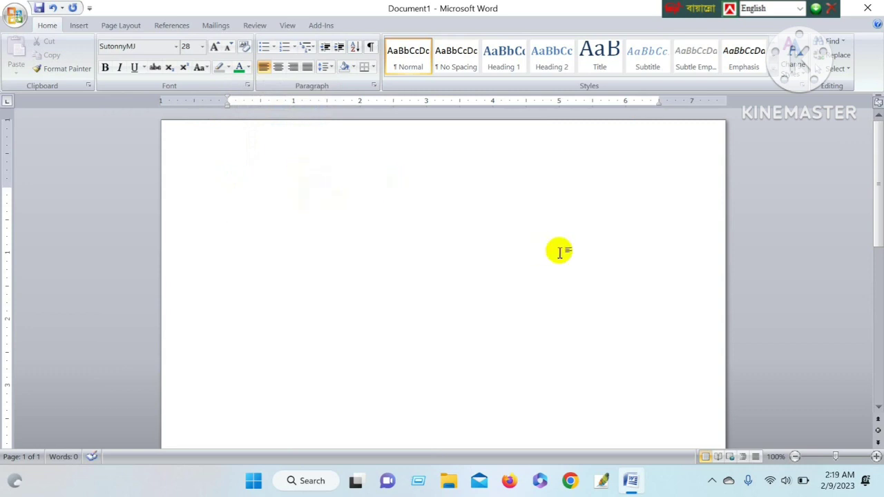
Switch the Bijoy Bayanno keyboard layout from English to Bijoy Classic for Bangla typing.
{"action": "left_click", "coordinate": [798, 8]}
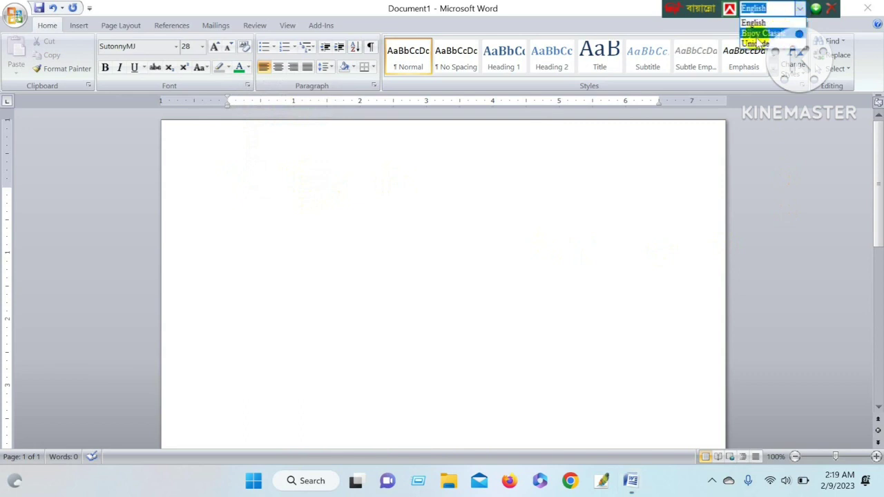
{"action": "left_click", "coordinate": [661, 191]}
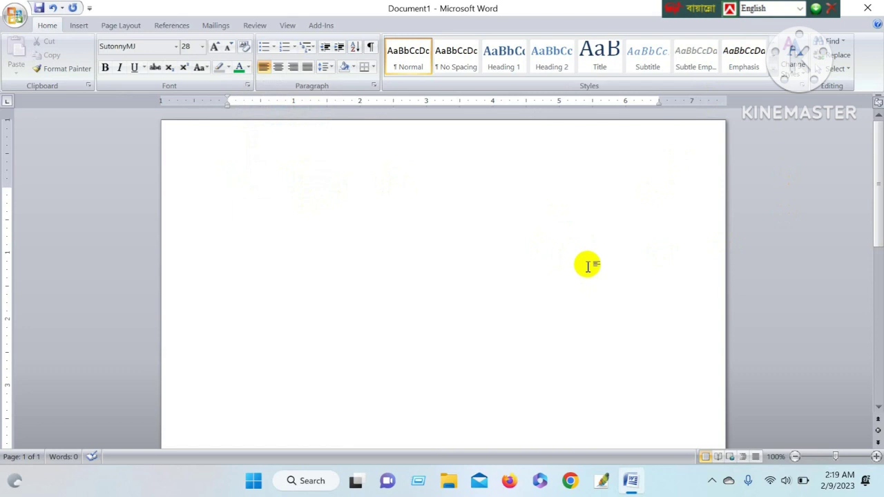
{"action": "key", "text": "ctrl+alt+b"}
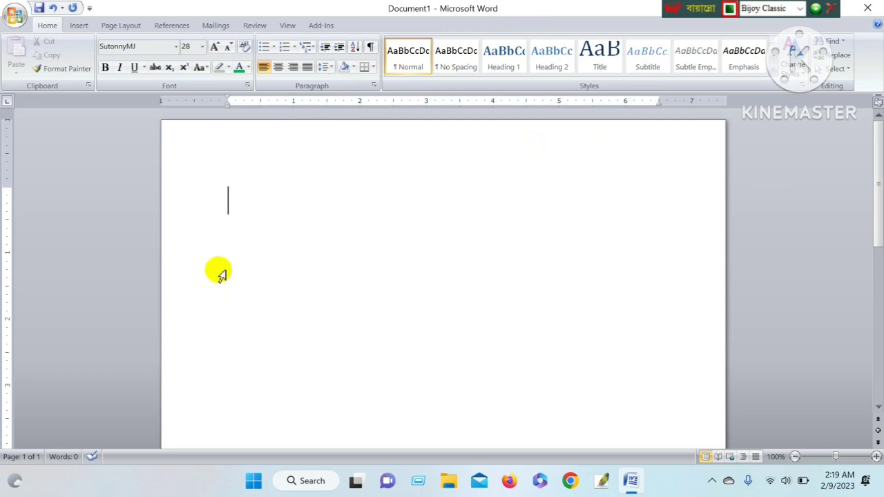
{"action": "type", "text": "j"}
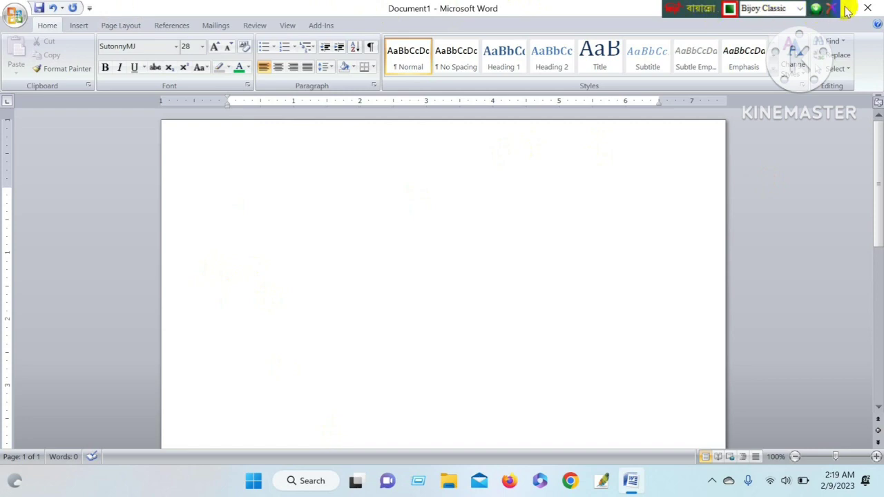
Move the Bijoy toolbar clear of Word's window controls, and shrink and shift the Word window to uncover the desktop icons.
{"action": "left_click", "coordinate": [701, 9]}
{"action": "left_click_drag", "start_coordinate": [702, 9], "coordinate": [637, 9]}
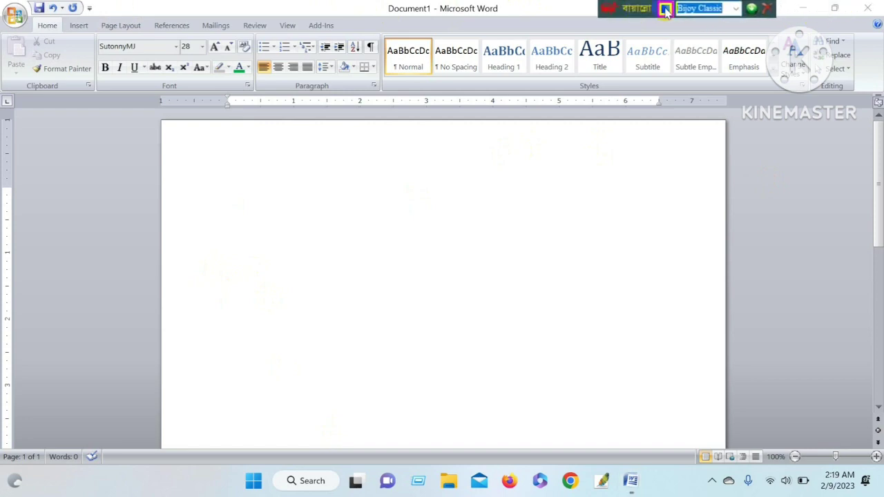
{"action": "left_click", "coordinate": [837, 7]}
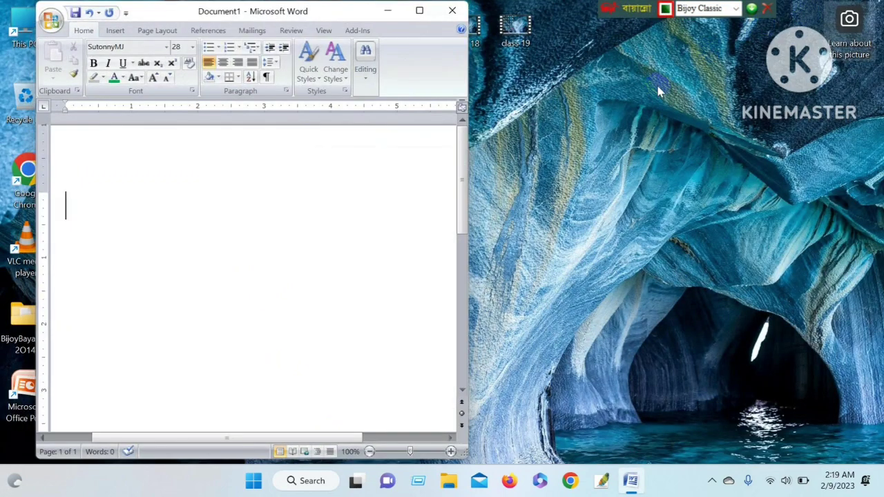
{"action": "left_click_drag", "start_coordinate": [175, 17], "coordinate": [592, 64]}
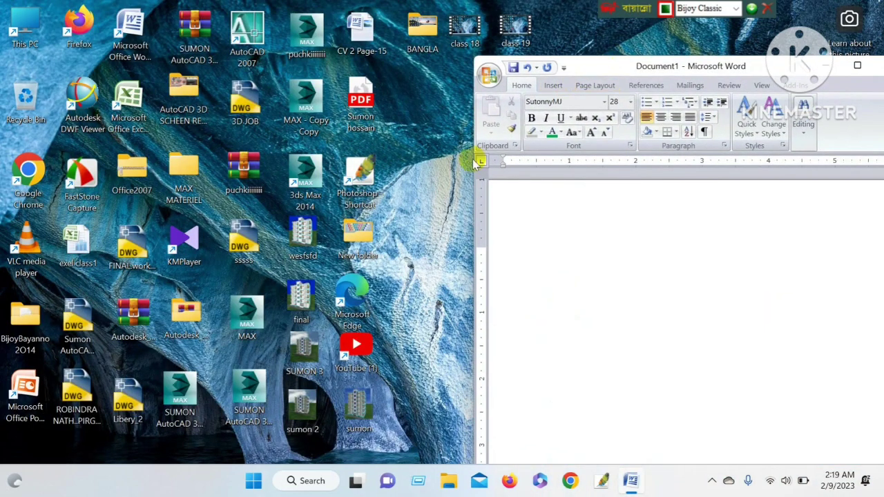
{"action": "left_click", "coordinate": [354, 242]}
{"action": "double_click", "coordinate": [356, 243]}
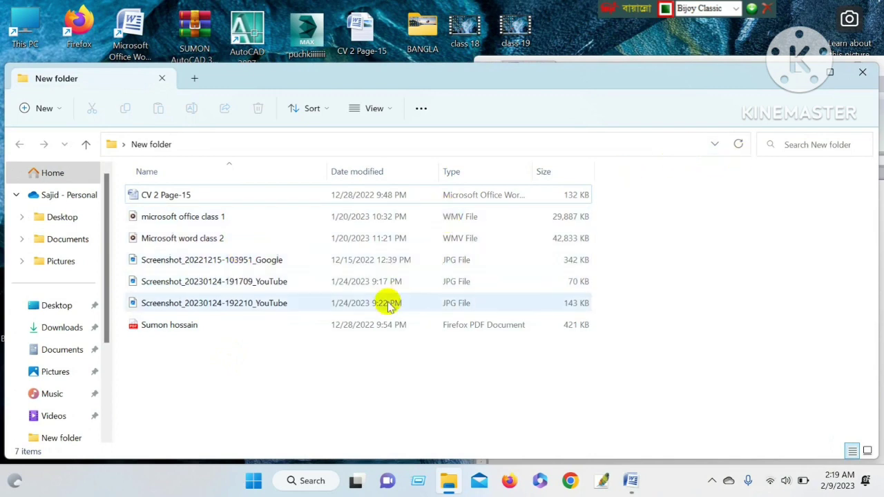
{"action": "double_click", "coordinate": [232, 263]}
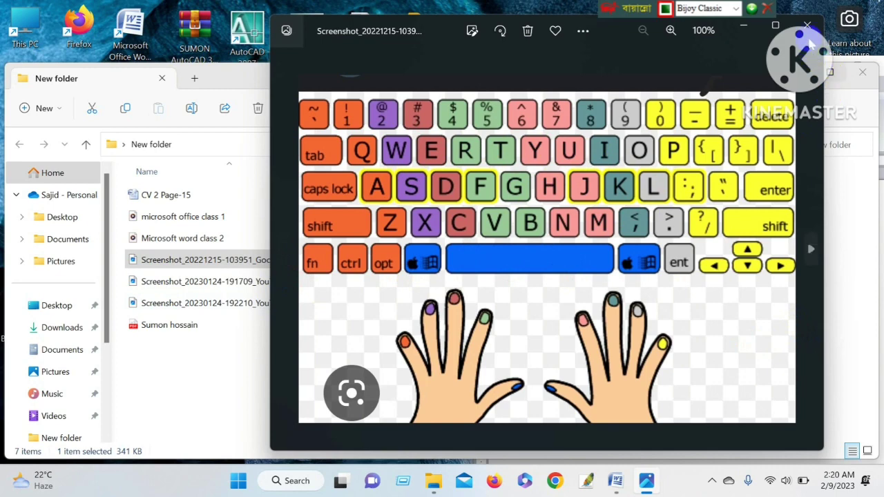
{"action": "left_click", "coordinate": [808, 27]}
{"action": "left_click", "coordinate": [197, 282]}
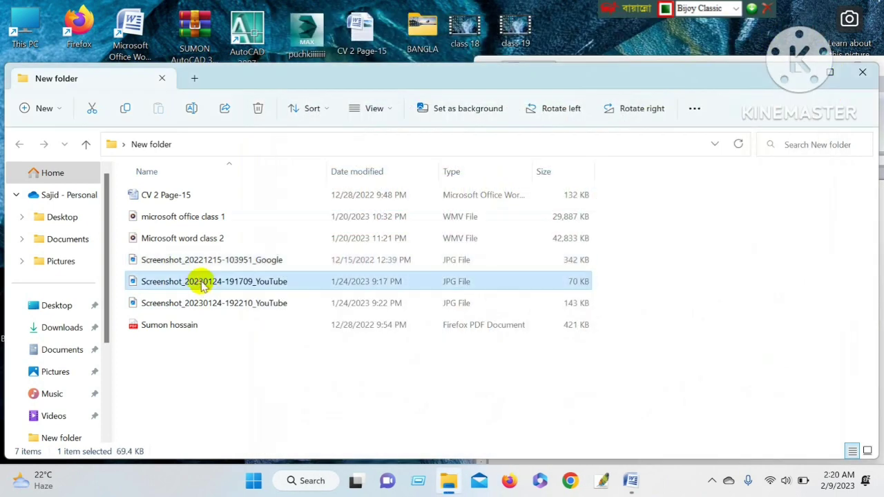
{"action": "double_click", "coordinate": [212, 281]}
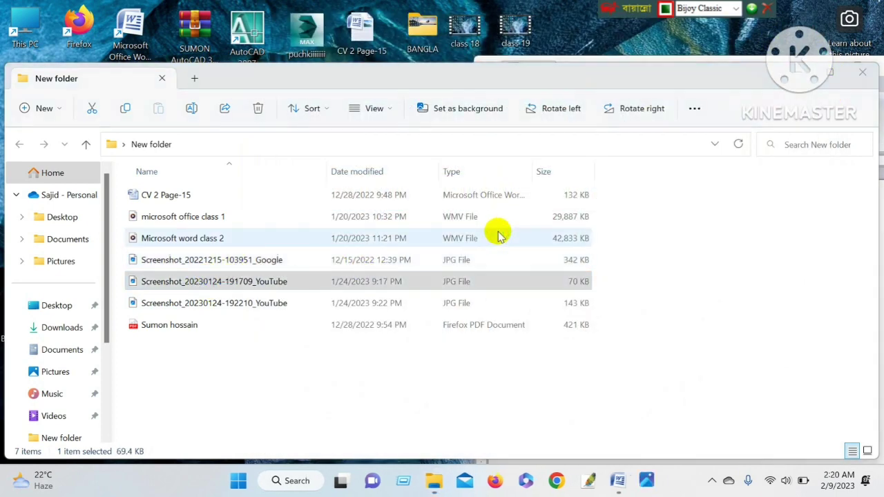
{"action": "scroll", "coordinate": [603, 250], "scroll_direction": "up", "scroll_amount": 4}
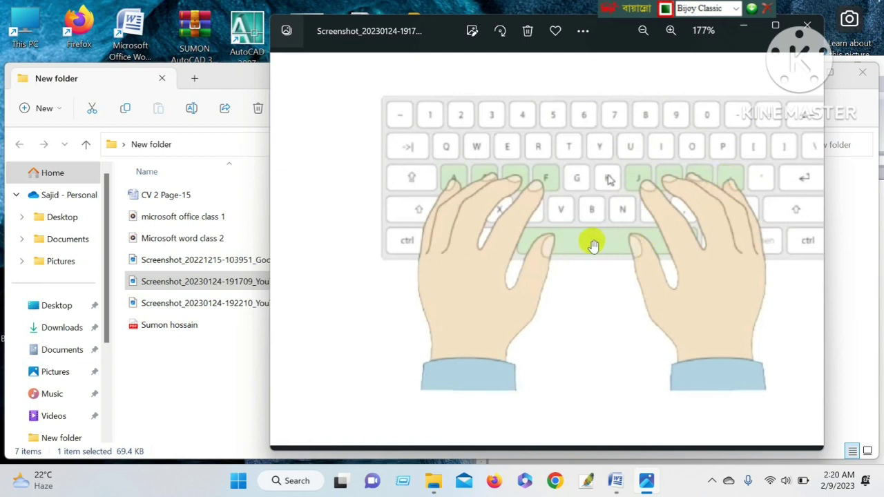
{"action": "scroll", "coordinate": [566, 194], "scroll_direction": "up", "scroll_amount": 2}
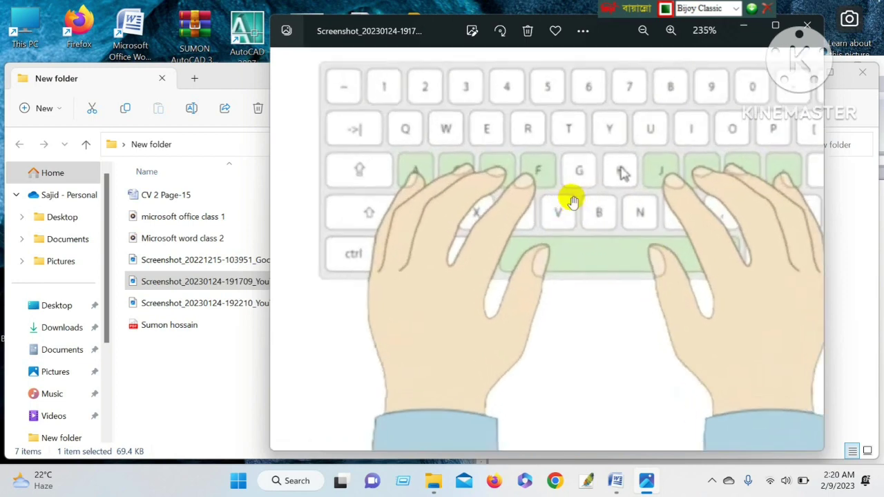
{"action": "scroll", "coordinate": [573, 197], "scroll_direction": "down", "scroll_amount": 4}
{"action": "scroll", "coordinate": [576, 197], "scroll_direction": "down", "scroll_amount": 1}
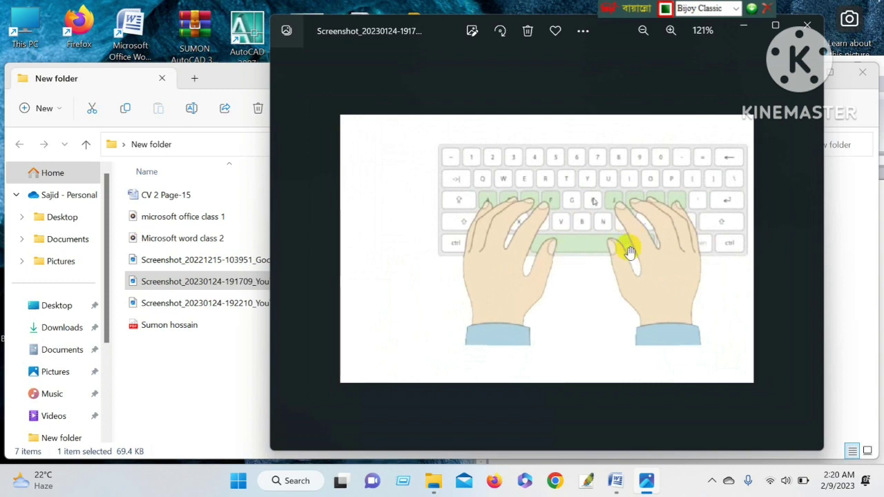
{"action": "mouse_move", "coordinate": [588, 302]}
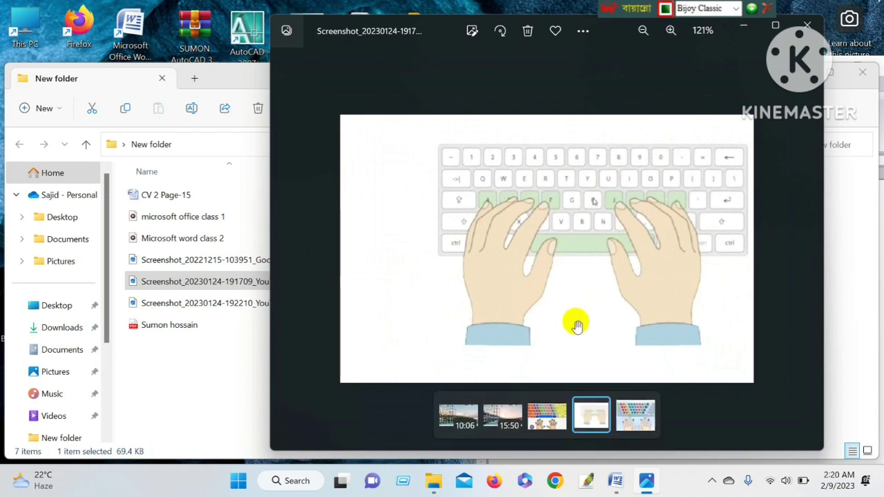
{"action": "left_click", "coordinate": [630, 425]}
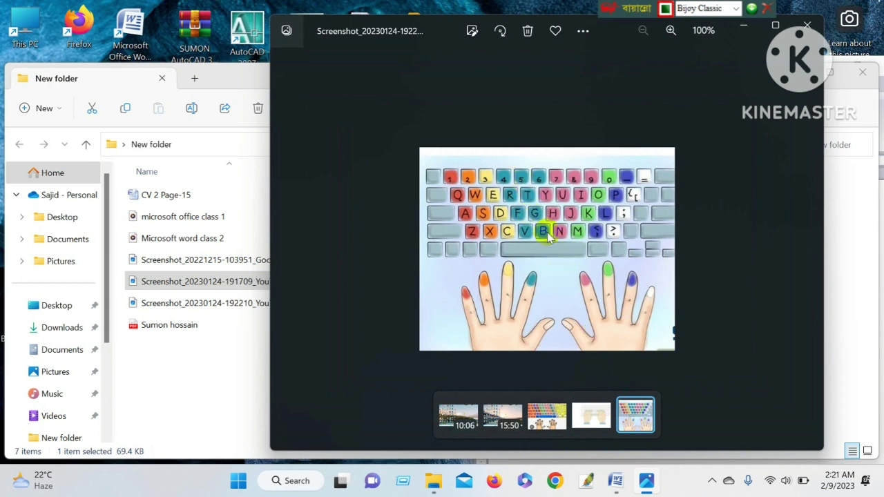
{"action": "scroll", "coordinate": [546, 231], "scroll_direction": "up", "scroll_amount": 2}
{"action": "scroll", "coordinate": [546, 231], "scroll_direction": "up", "scroll_amount": 1}
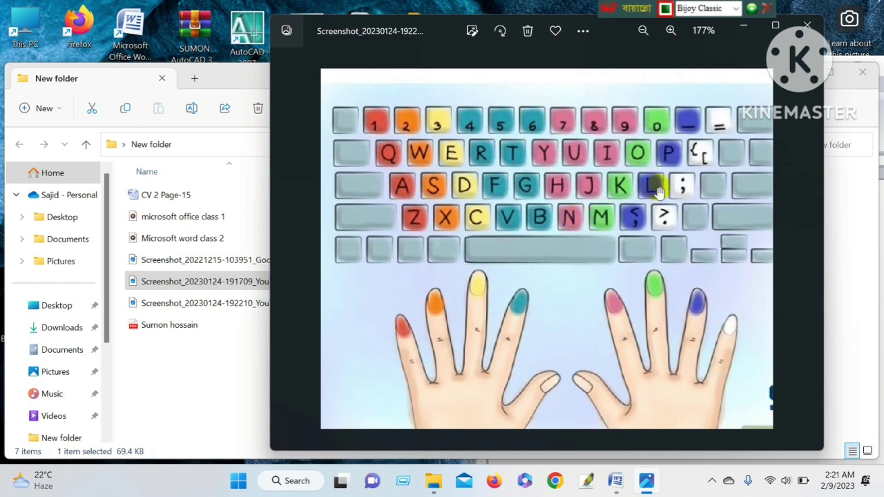
{"action": "scroll", "coordinate": [681, 176], "scroll_direction": "down", "scroll_amount": 3}
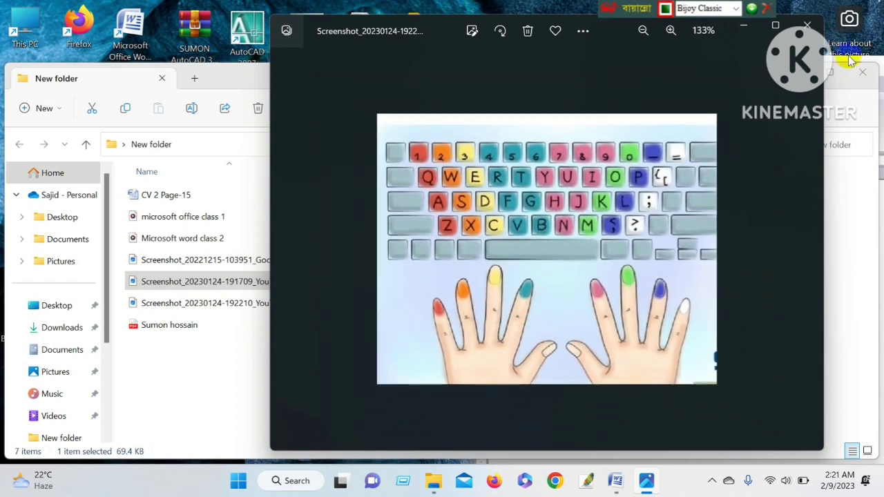
Close the image viewer and the New folder window, and maximize the Word document.
{"action": "left_click", "coordinate": [807, 25]}
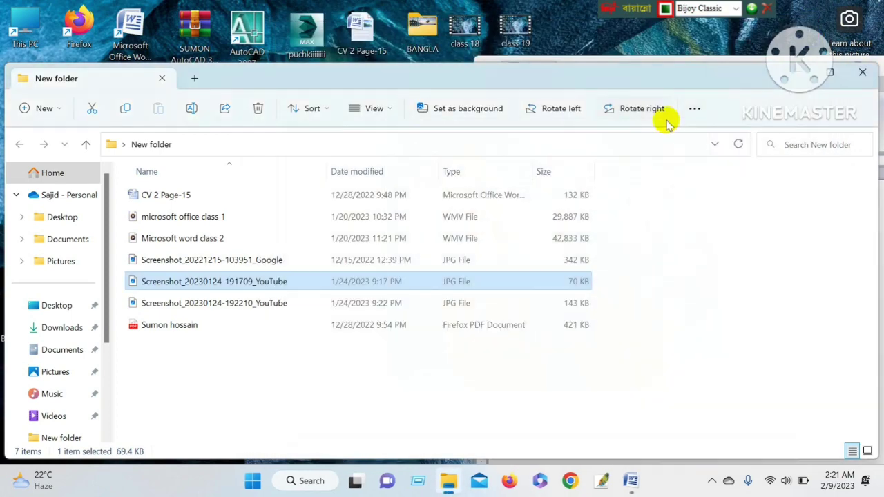
{"action": "left_click", "coordinate": [863, 72]}
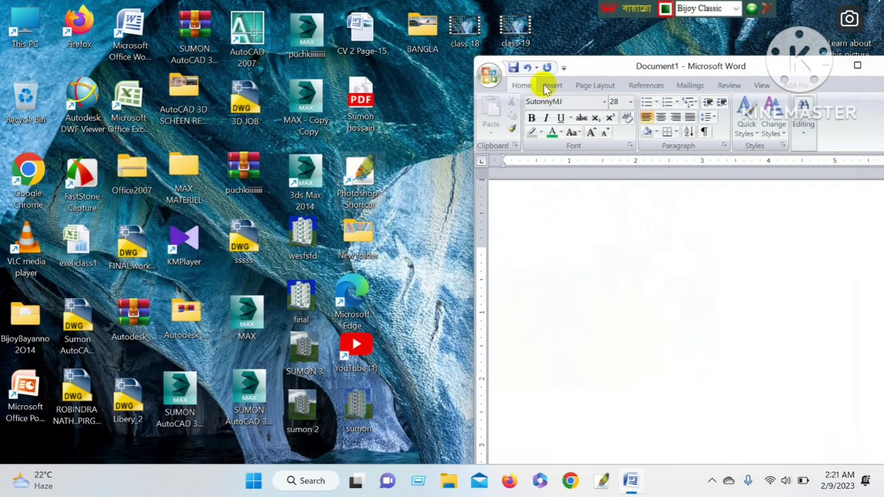
{"action": "left_click", "coordinate": [857, 66]}
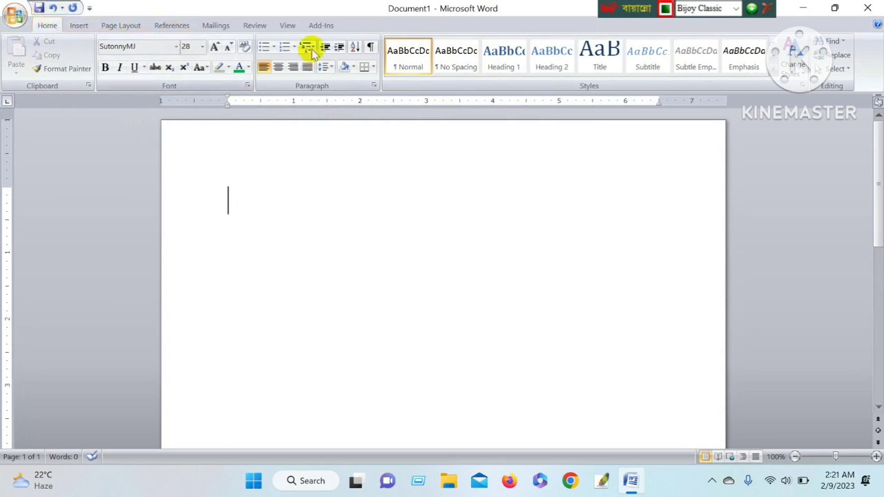
Save the blank document as Doc9 in Word 97-2003 format in the Documents folder and close Word.
{"action": "left_click", "coordinate": [40, 8]}
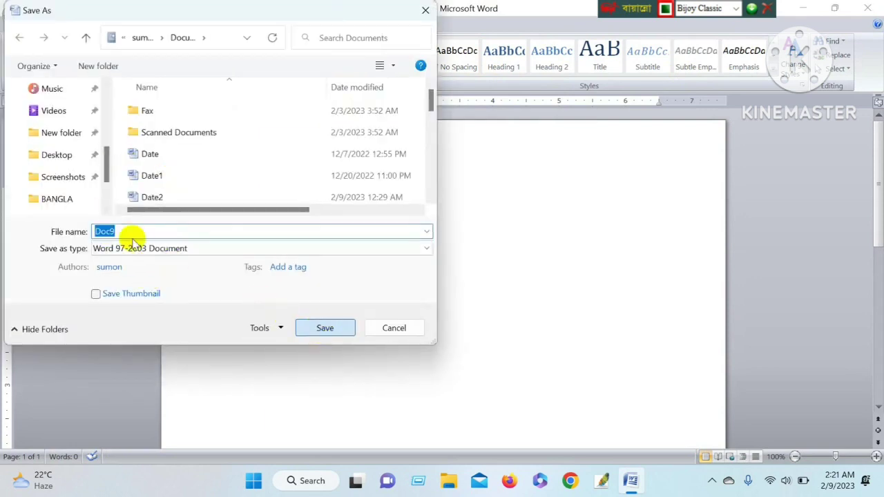
{"action": "key", "text": "Return"}
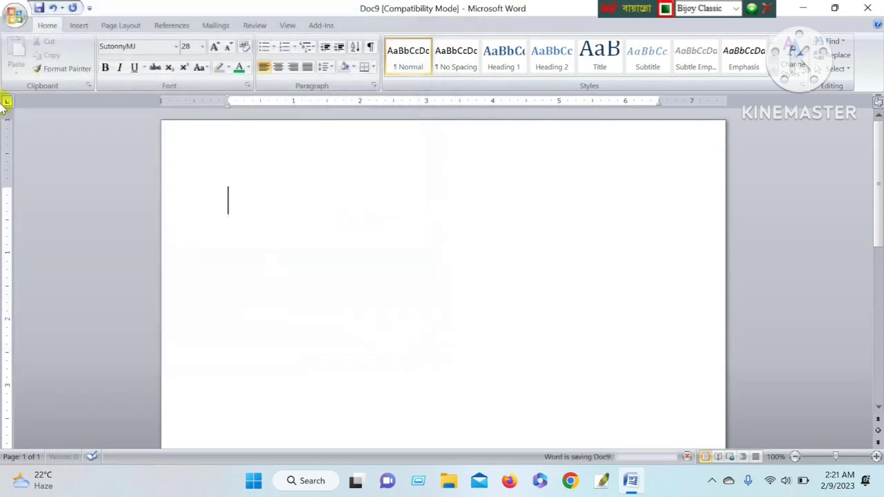
{"action": "left_click", "coordinate": [15, 15]}
{"action": "left_click", "coordinate": [16, 15]}
{"action": "left_click", "coordinate": [15, 15]}
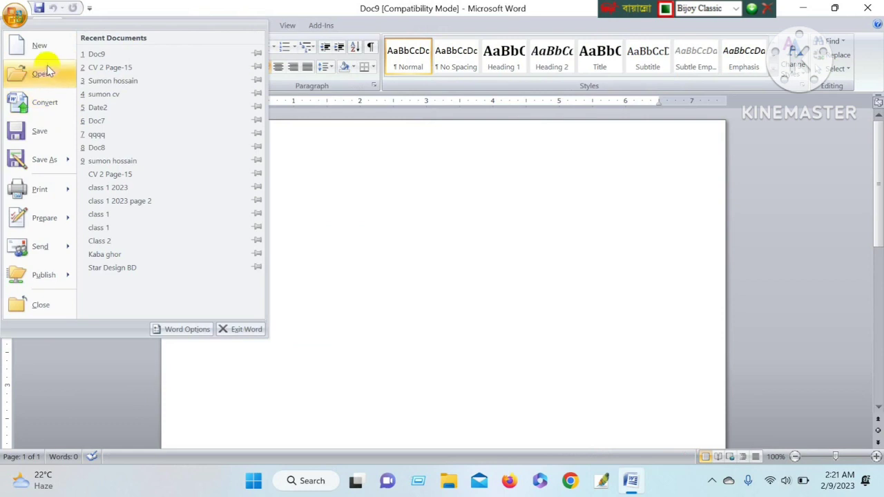
{"action": "left_click", "coordinate": [50, 131]}
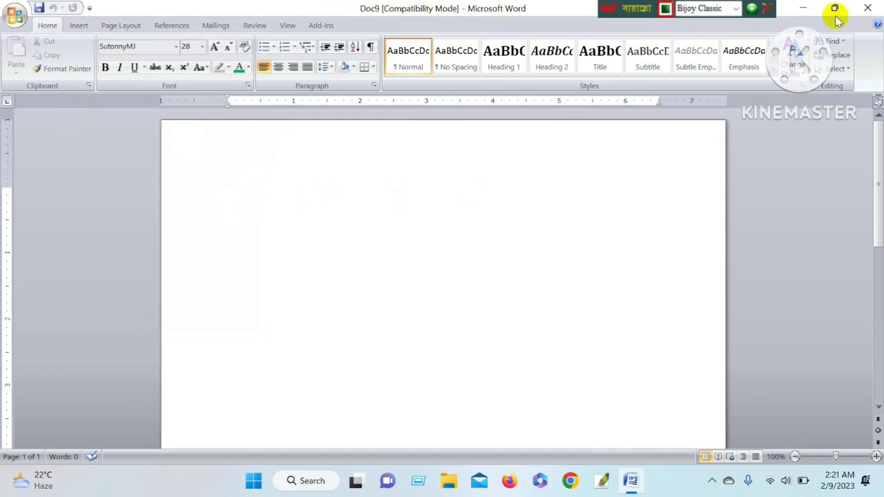
{"action": "left_click", "coordinate": [868, 8]}
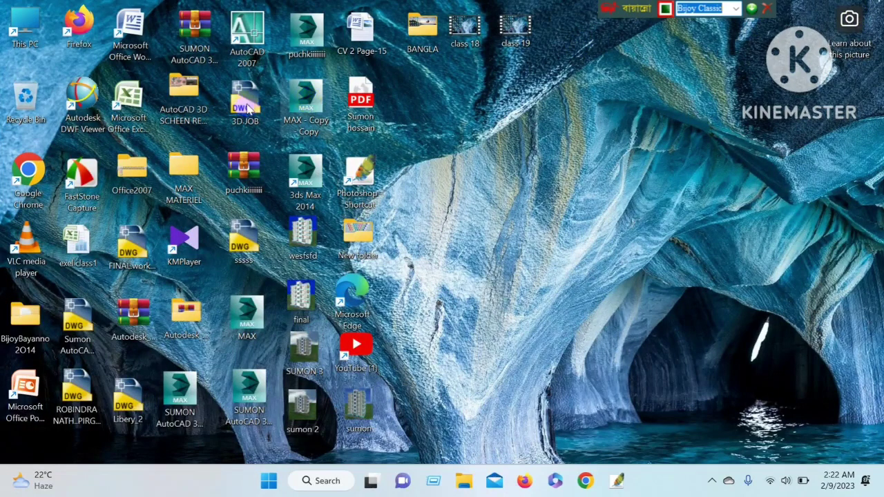
Open Microsoft Word from the desktop.
{"action": "double_click", "coordinate": [127, 50]}
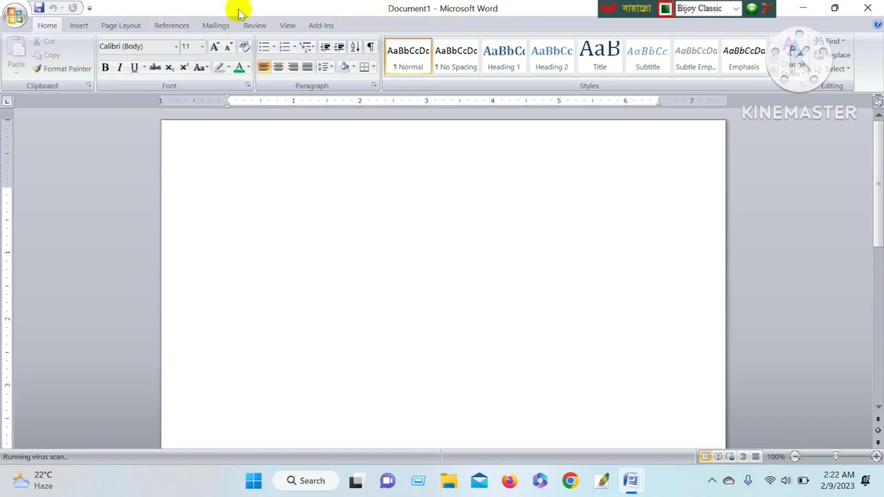
Create an additional blank document from the blank template and close it.
{"action": "left_click", "coordinate": [16, 15]}
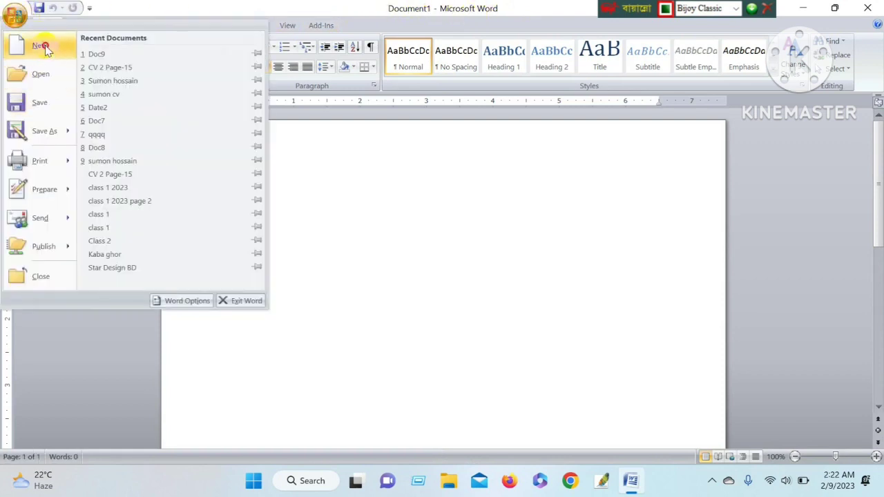
{"action": "left_click", "coordinate": [41, 47]}
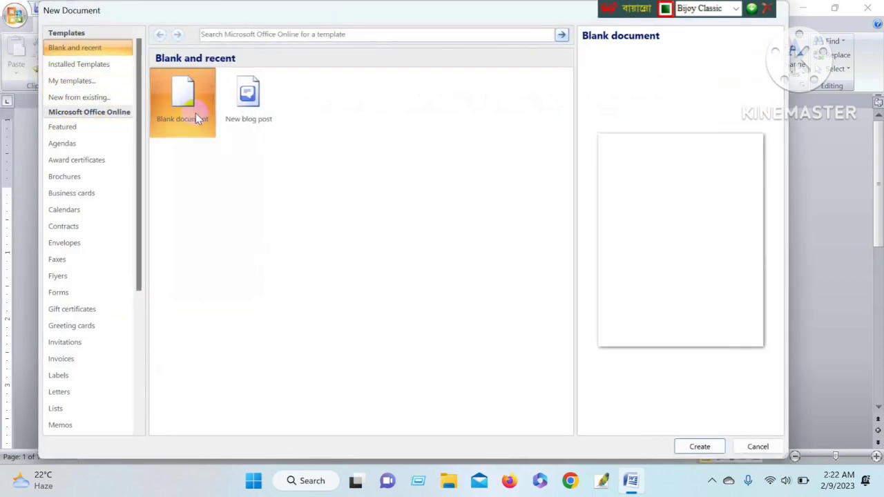
{"action": "left_click", "coordinate": [723, 447]}
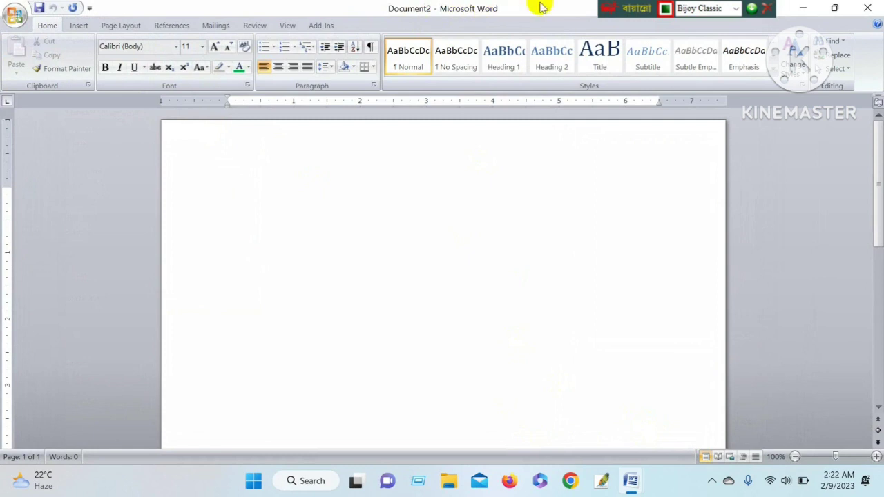
{"action": "left_click", "coordinate": [868, 7]}
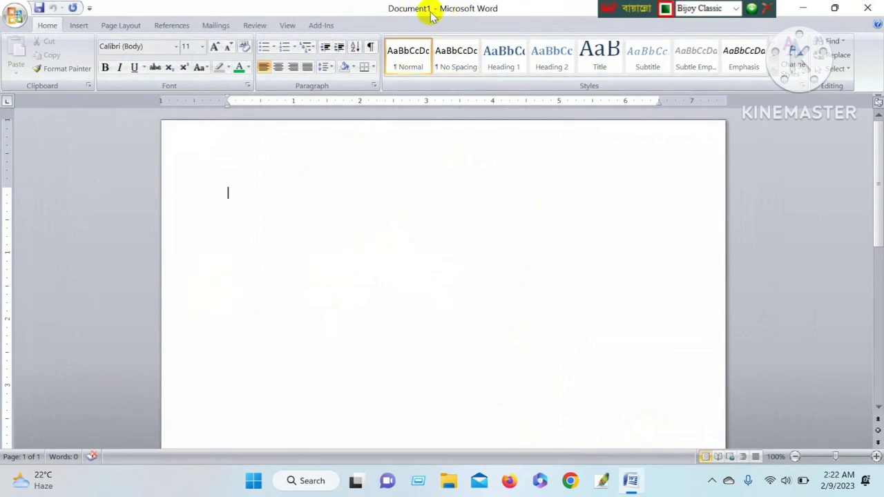
Set the font to SutonnyMJ at size 28 and test the Bijoy Classic layout with one character, deleting it.
{"action": "left_click", "coordinate": [176, 47]}
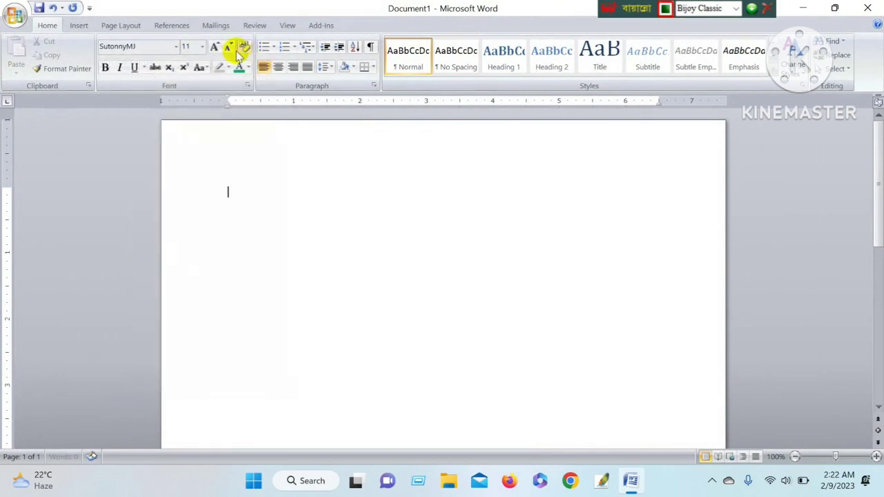
{"action": "left_click", "coordinate": [202, 48]}
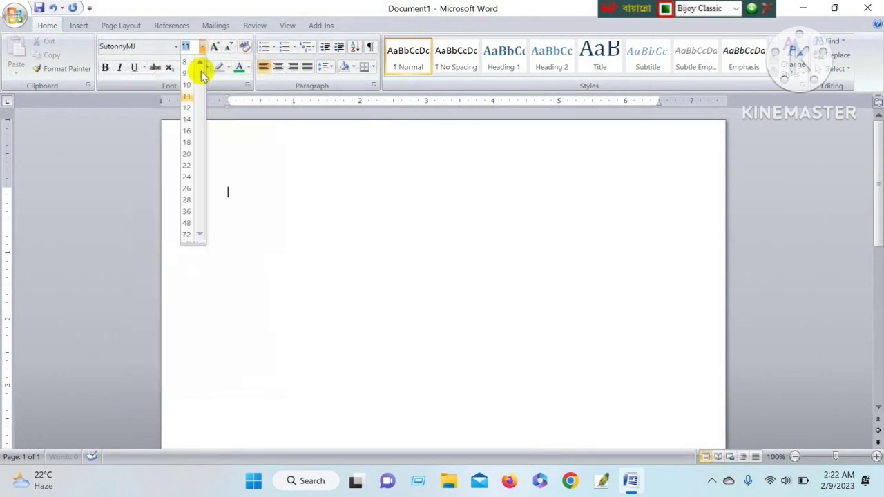
{"action": "left_click", "coordinate": [186, 200]}
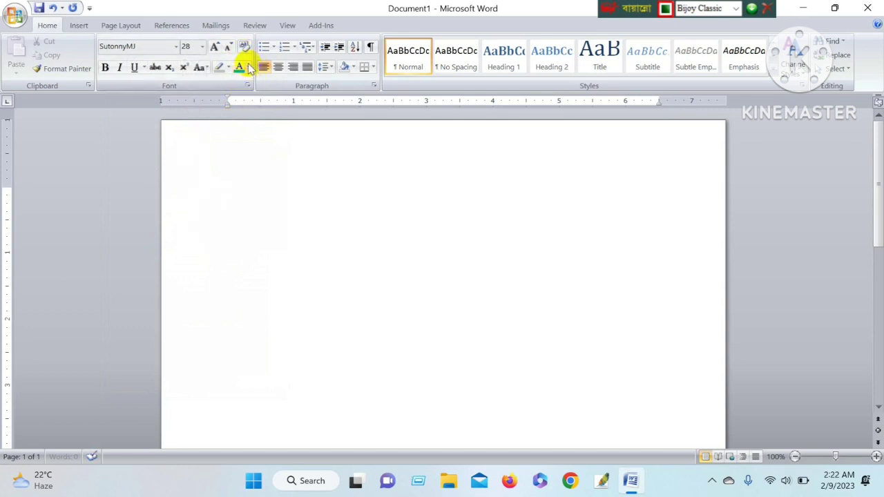
{"action": "left_click", "coordinate": [690, 8]}
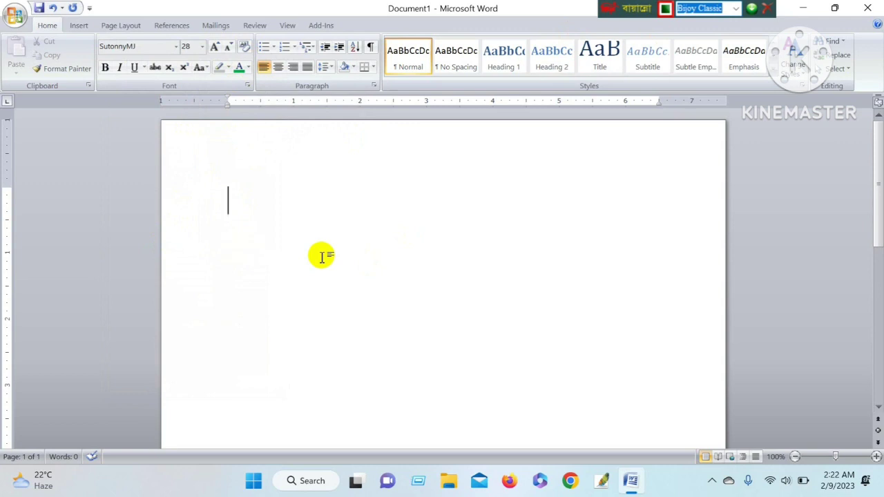
{"action": "type", "text": "j"}
{"action": "key", "text": "BackSpace"}
Save the document as Doc10 in Word 97-2003 format in the Desktop folder.
{"action": "mouse_move", "coordinate": [83, 491]}
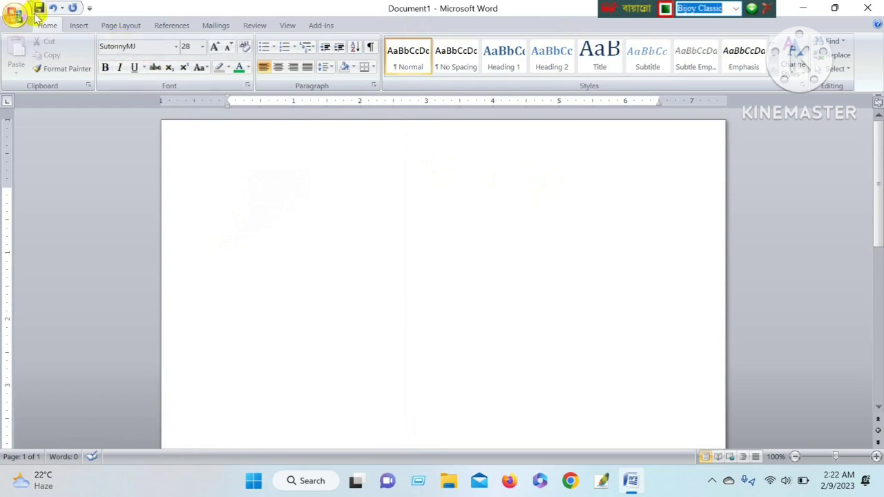
{"action": "left_click", "coordinate": [16, 15]}
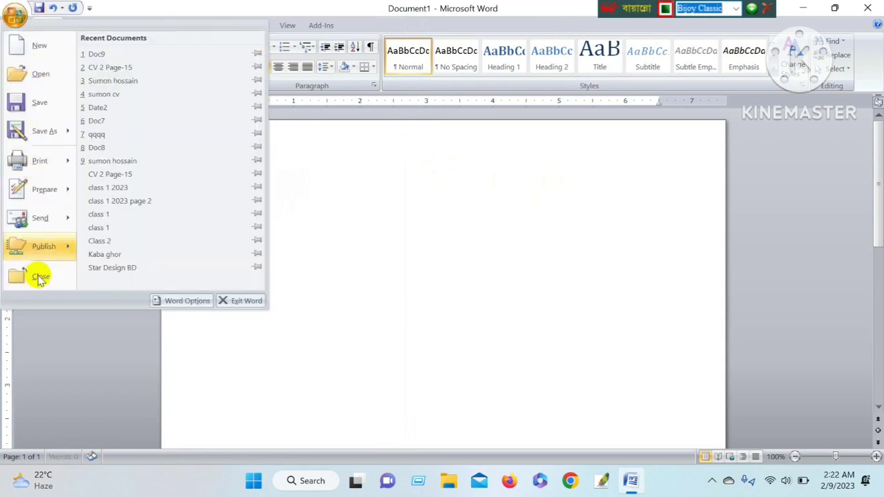
{"action": "left_click", "coordinate": [54, 102]}
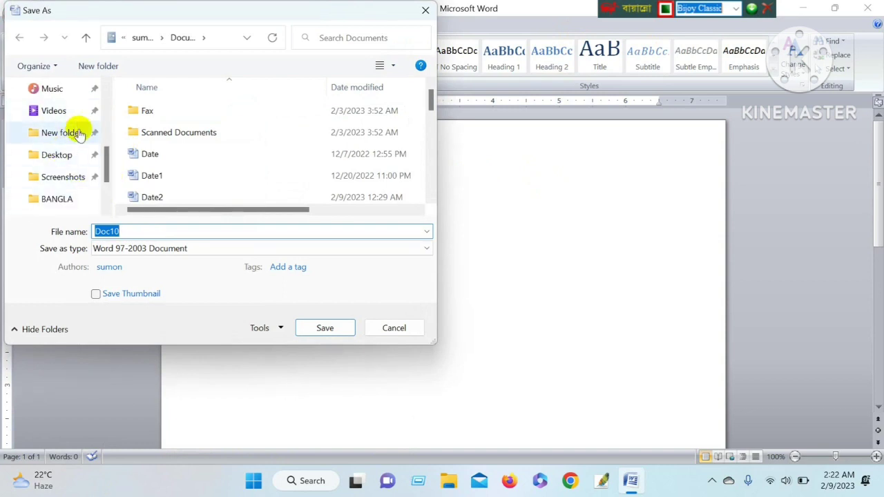
{"action": "left_click", "coordinate": [67, 159]}
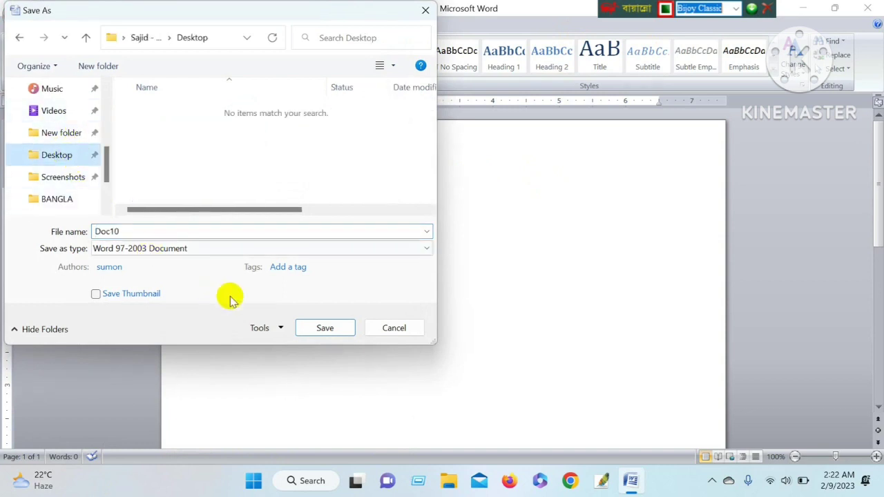
{"action": "left_click", "coordinate": [335, 330]}
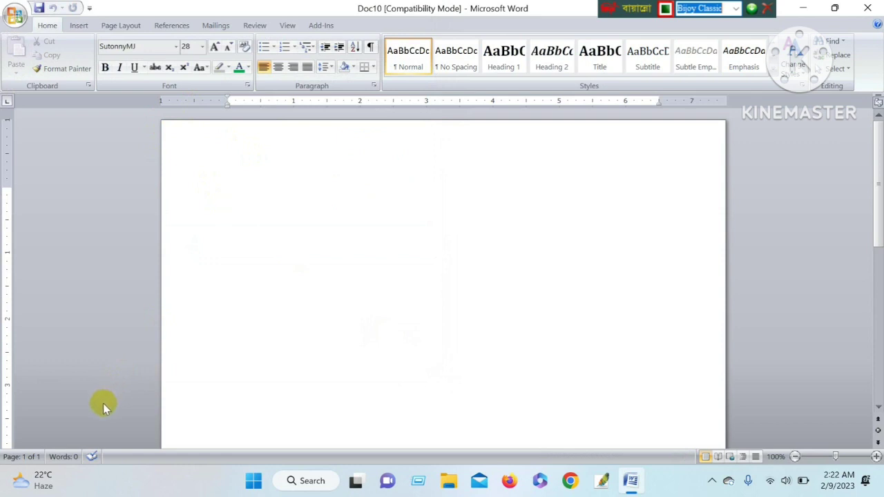
Write the consonants ক খ গ ঘ ঙ চ ছ জ ঝ separated by spaces, and start a second line.
{"action": "type", "text": "ক খ গ"}
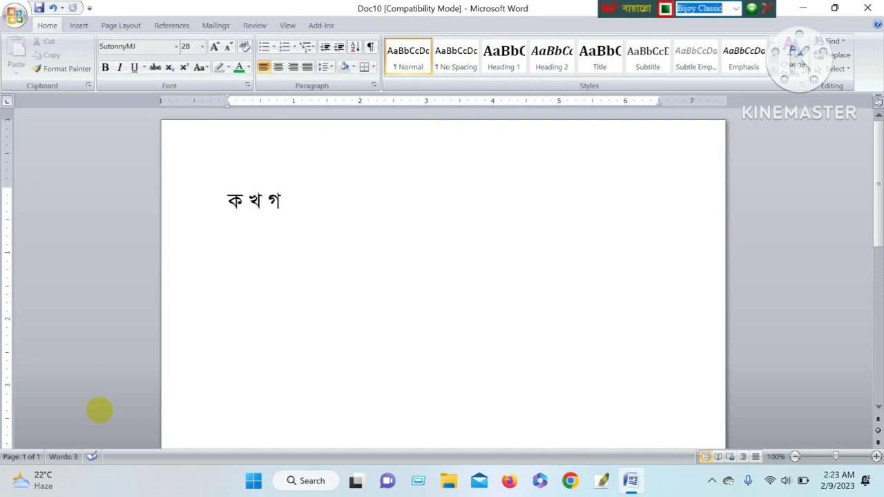
{"action": "type", "text": " ঘ ঙ"}
{"action": "type", "text": "জ"}
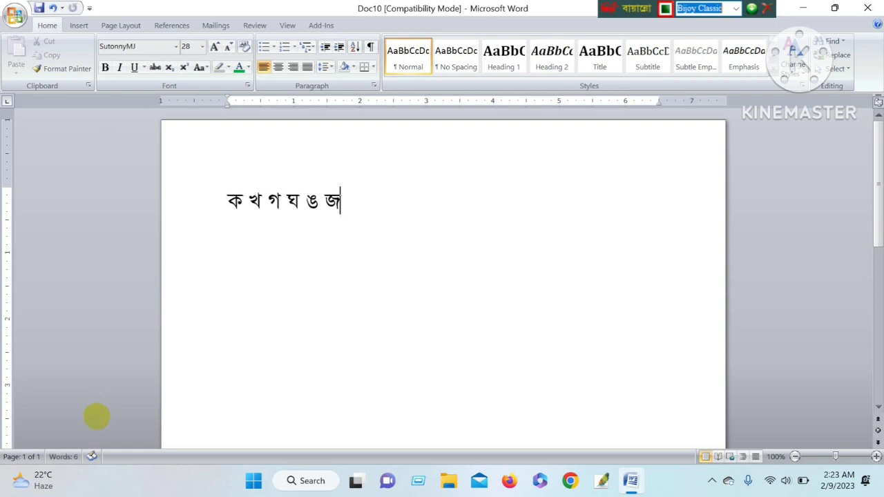
{"action": "key", "text": "BackSpace"}
{"action": "type", "text": "চছ"}
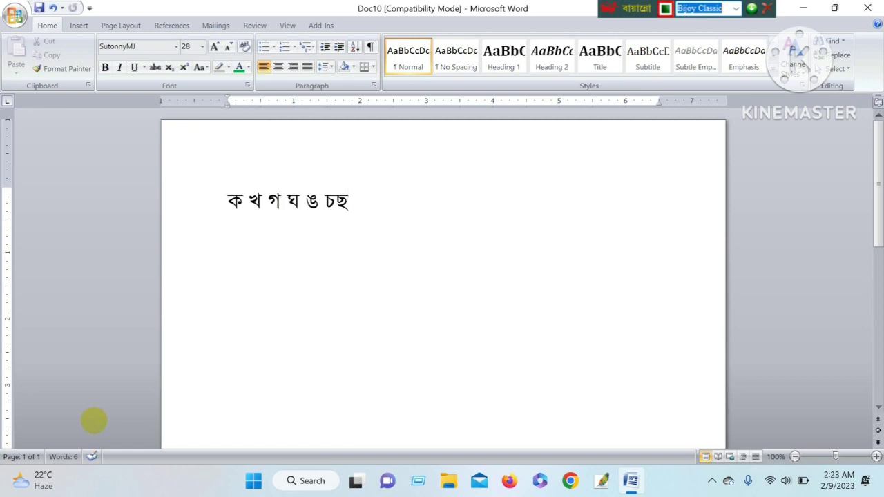
{"action": "key", "text": "BackSpace"}
{"action": "type", "text": "ছ জ"}
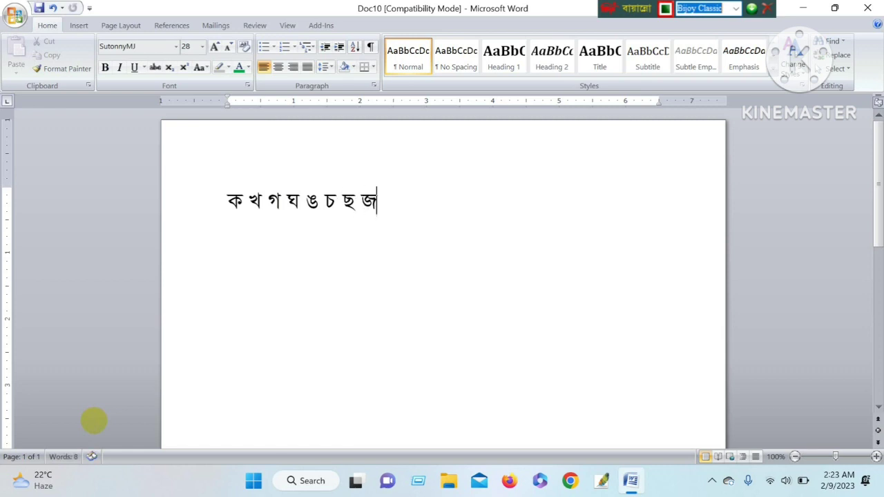
{"action": "type", "text": " ঝ"}
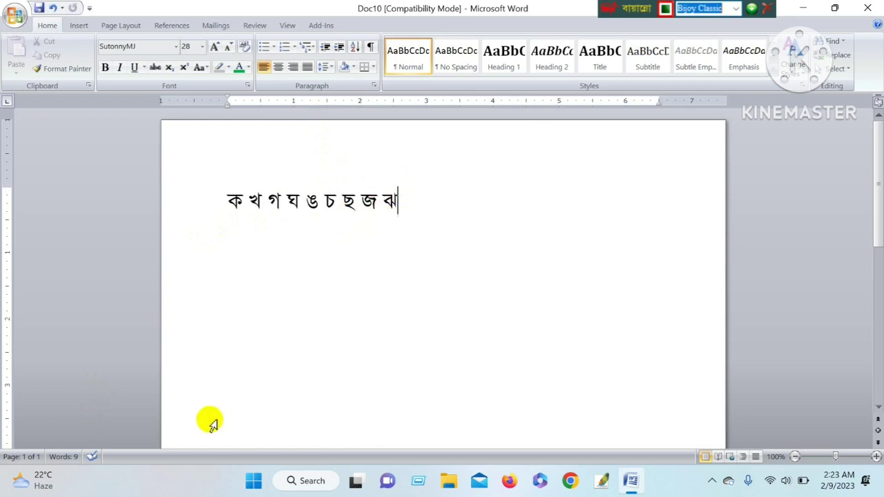
{"action": "key", "text": "Return"}
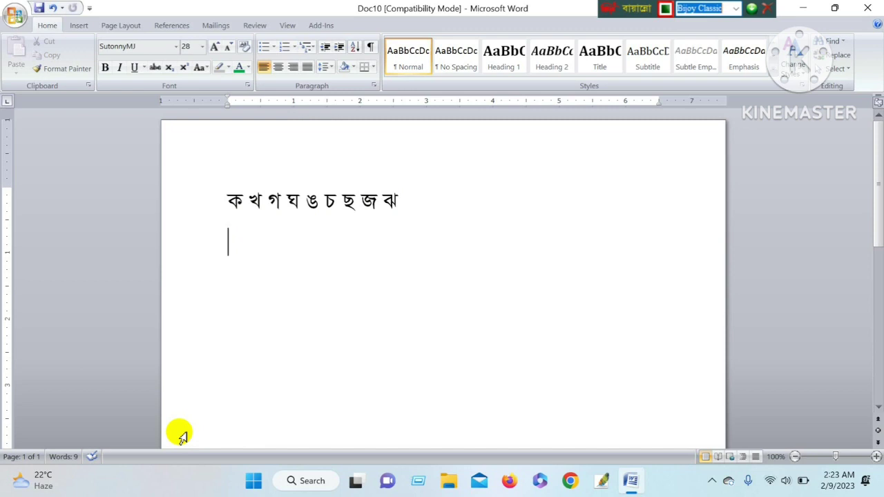
Try combining ক with another consonant through the hasanta (্) on the second line, and erase the attempts.
{"action": "key", "text": "Return"}
{"action": "type", "text": "ক"}
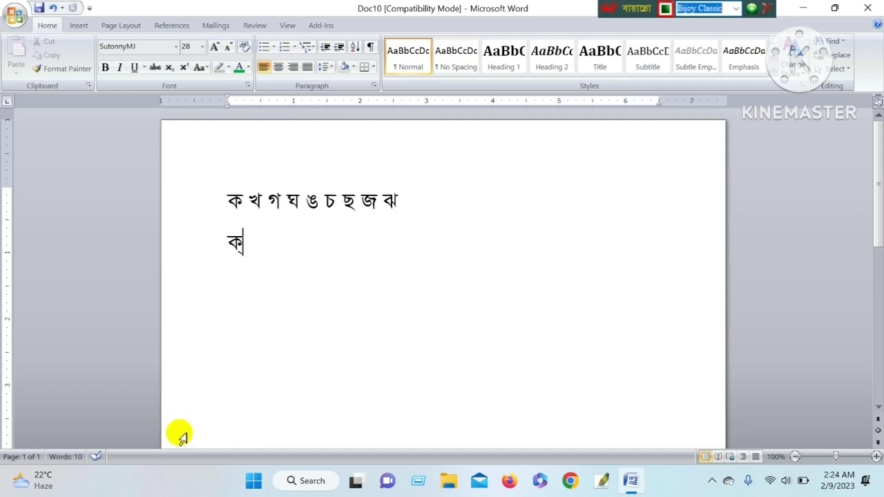
{"action": "type", "text": "্ষ"}
{"action": "key", "text": "BackSpace"}
{"action": "type", "text": "ব"}
{"action": "key", "text": "BackSpace"}
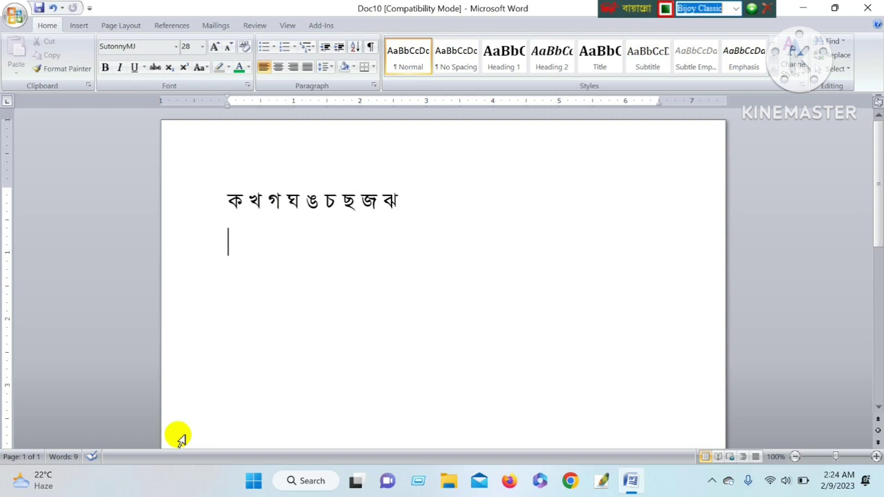
Try the hasanta (্) and the danda (।) on the empty second line, erasing each one.
{"action": "type", "text": "্"}
{"action": "key", "text": "BackSpace"}
{"action": "type", "text": "।"}
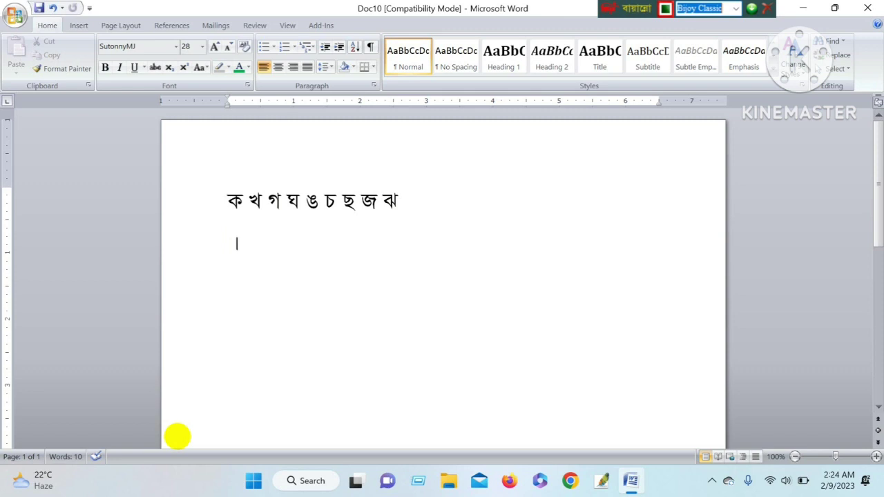
{"action": "key", "text": "BackSpace"}
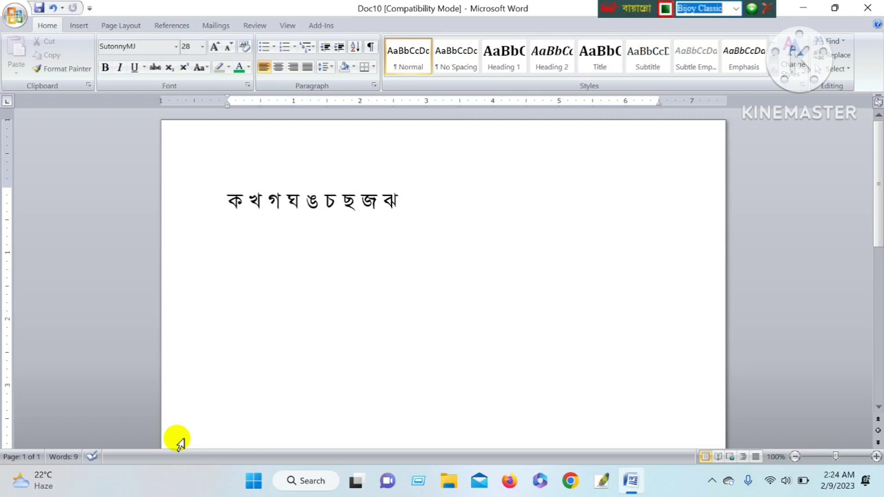
{"action": "type", "text": "।"}
{"action": "key", "text": "BackSpace"}
{"action": "type", "text": "।"}
{"action": "key", "text": "BackSpace"}
Write the vowel অ on the second line.
{"action": "type", "text": "অ"}
{"action": "key", "text": "BackSpace"}
{"action": "type", "text": "অ"}
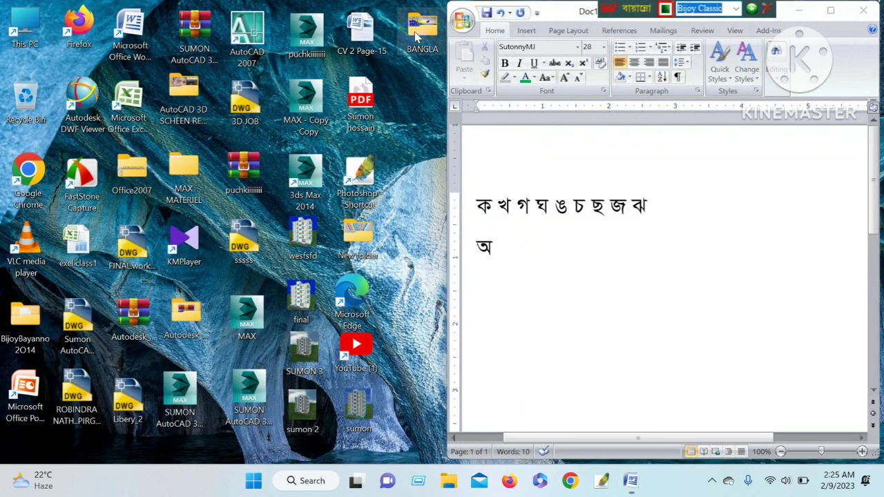
{"action": "double_click", "coordinate": [422, 34]}
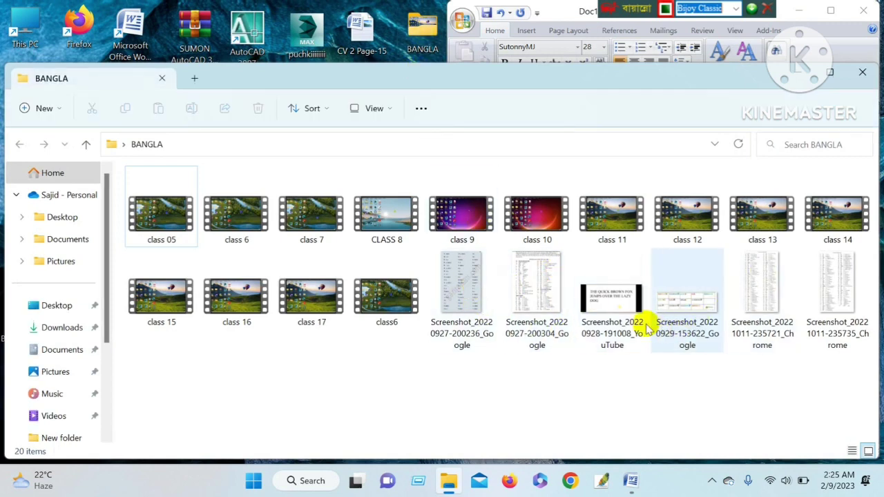
{"action": "left_click", "coordinate": [698, 304]}
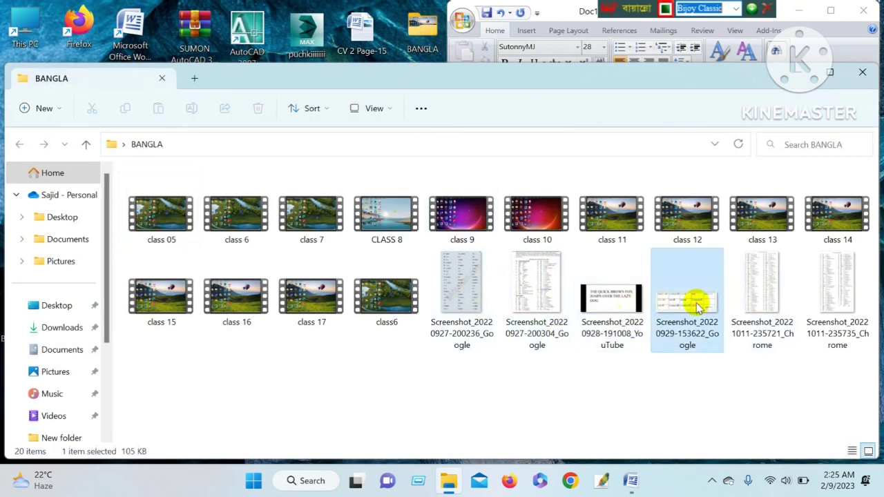
{"action": "double_click", "coordinate": [697, 304]}
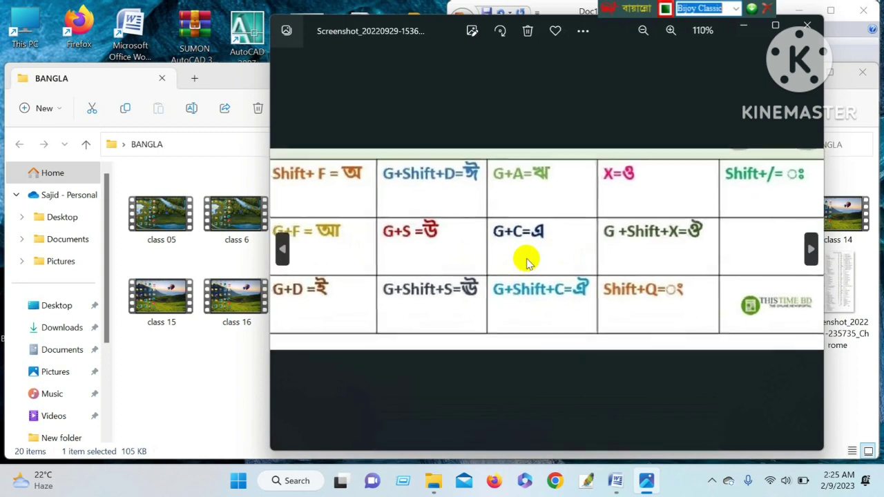
{"action": "scroll", "coordinate": [526, 257], "scroll_direction": "up", "scroll_amount": 1}
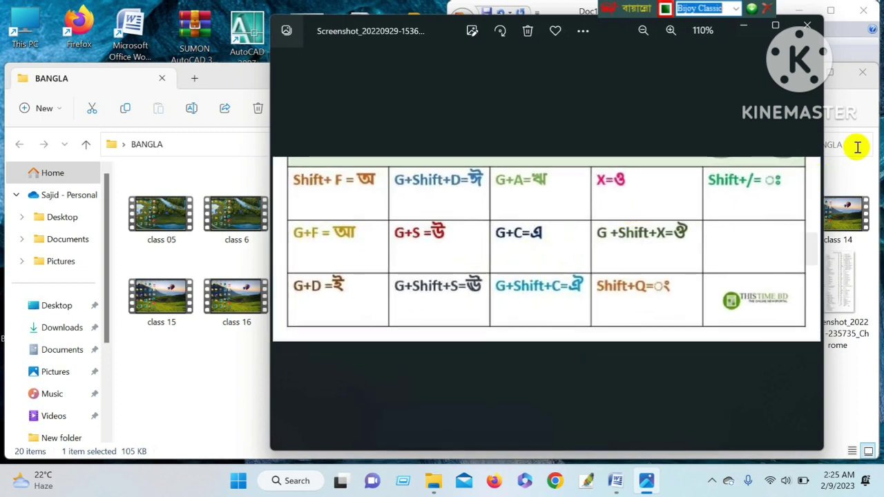
{"action": "mouse_move", "coordinate": [606, 369]}
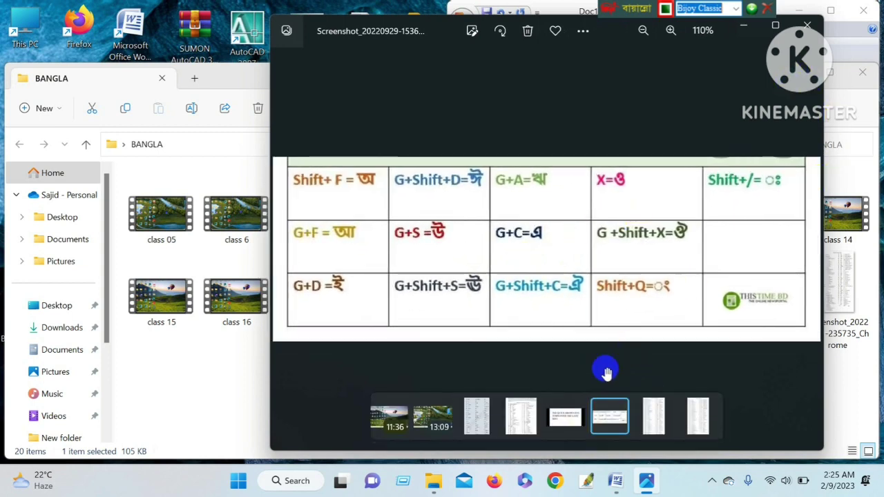
{"action": "left_click", "coordinate": [649, 411]}
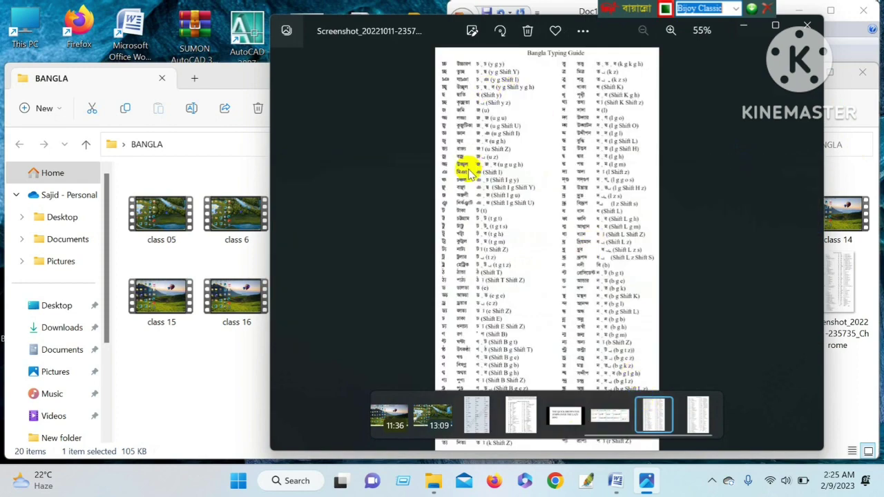
{"action": "scroll", "coordinate": [472, 165], "scroll_direction": "up", "scroll_amount": 2}
{"action": "scroll", "coordinate": [472, 165], "scroll_direction": "up", "scroll_amount": 3}
{"action": "left_click_drag", "start_coordinate": [483, 89], "coordinate": [460, 244]}
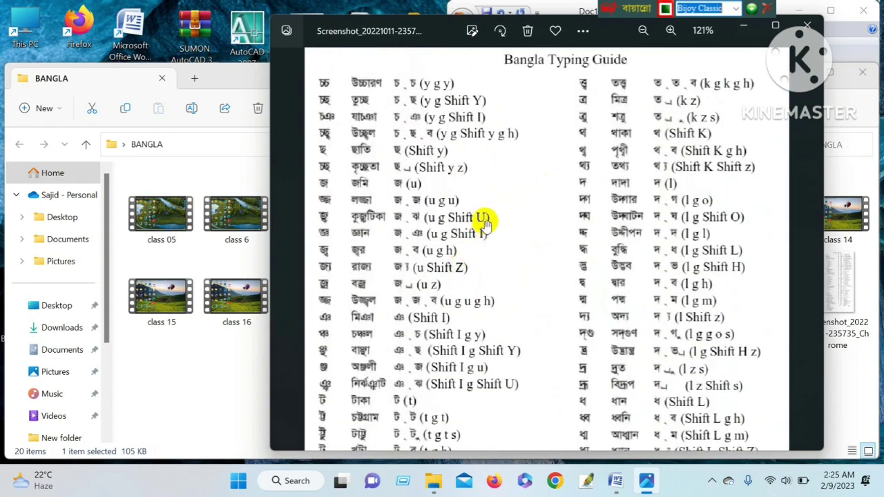
{"action": "scroll", "coordinate": [487, 221], "scroll_direction": "down", "scroll_amount": 1}
{"action": "scroll", "coordinate": [691, 178], "scroll_direction": "down", "scroll_amount": 5}
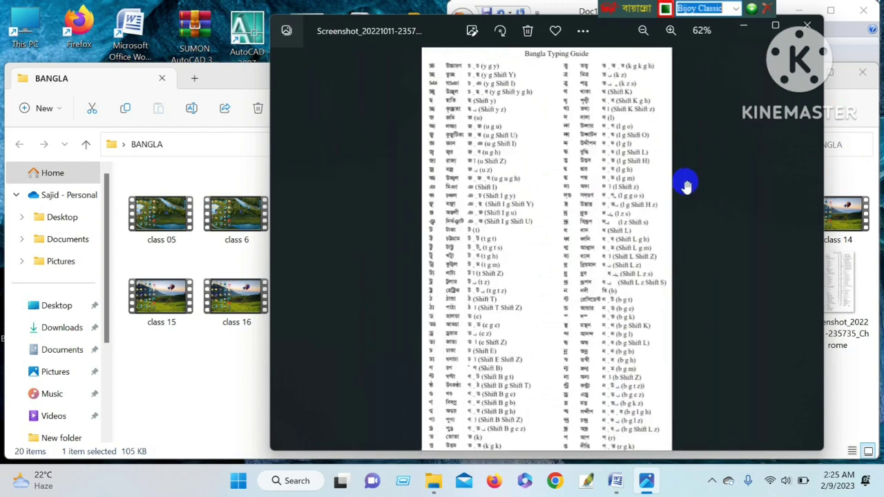
{"action": "scroll", "coordinate": [559, 320], "scroll_direction": "up", "scroll_amount": 4}
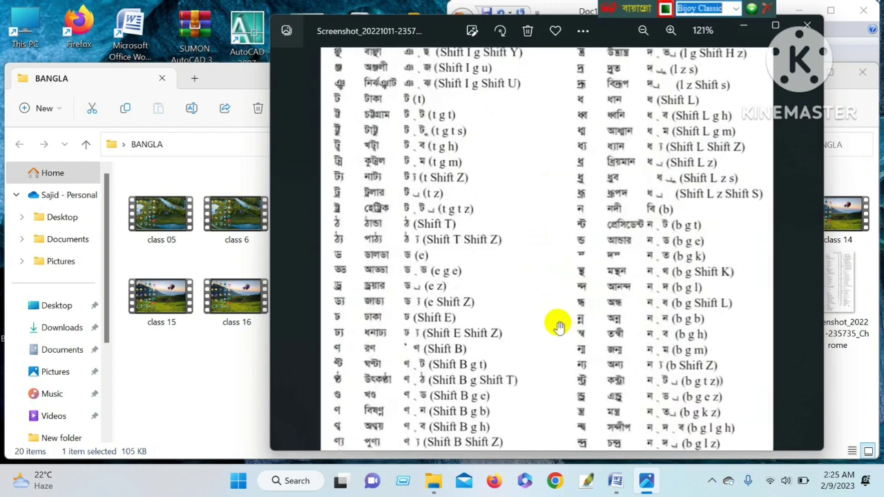
{"action": "scroll", "coordinate": [525, 237], "scroll_direction": "down", "scroll_amount": 4}
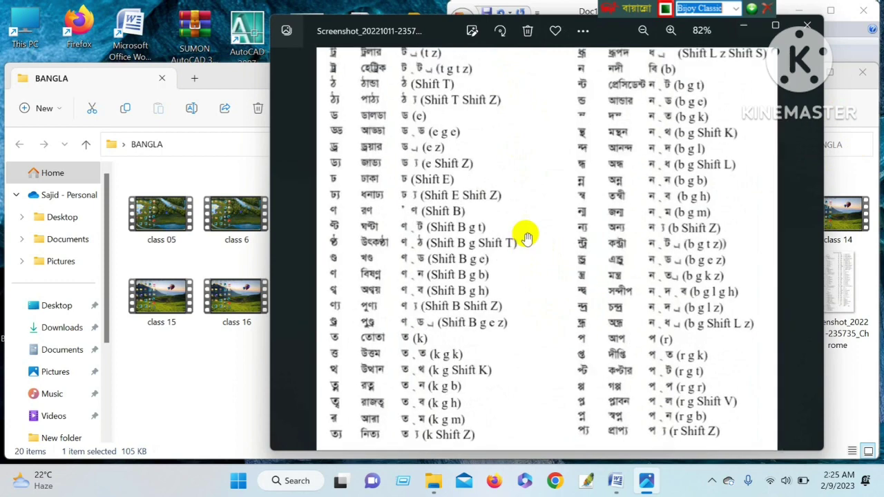
{"action": "mouse_move", "coordinate": [509, 444]}
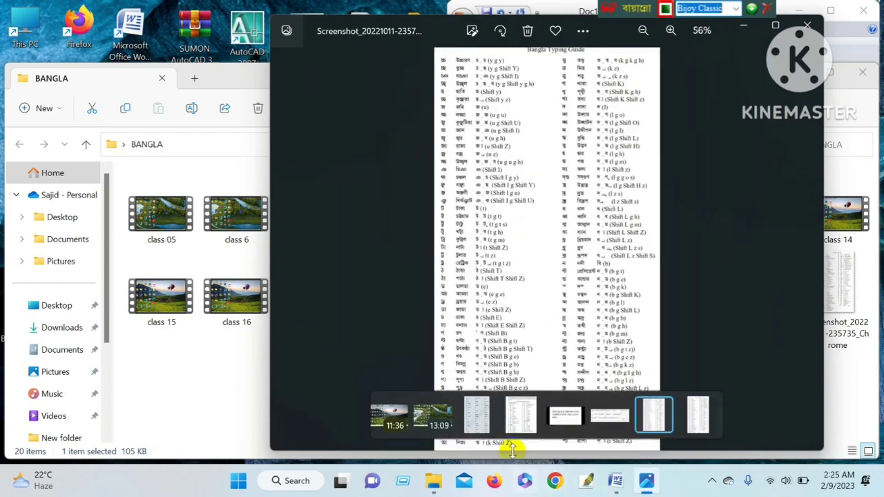
{"action": "left_click", "coordinate": [478, 421]}
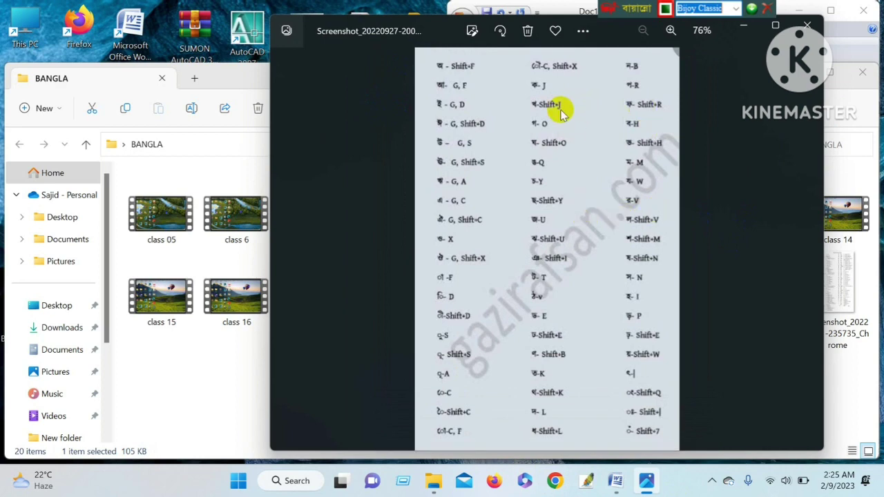
{"action": "scroll", "coordinate": [517, 56], "scroll_direction": "up", "scroll_amount": 2}
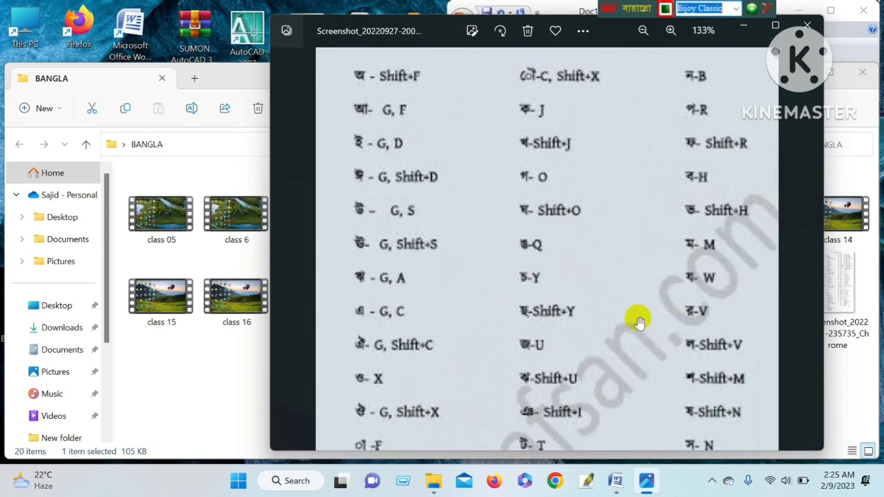
{"action": "scroll", "coordinate": [637, 311], "scroll_direction": "down", "scroll_amount": 5}
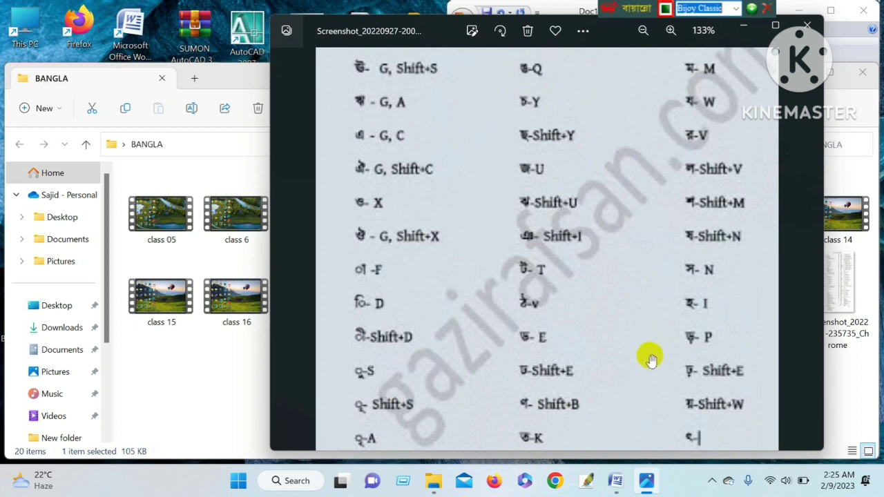
{"action": "scroll", "coordinate": [645, 336], "scroll_direction": "down", "scroll_amount": 3}
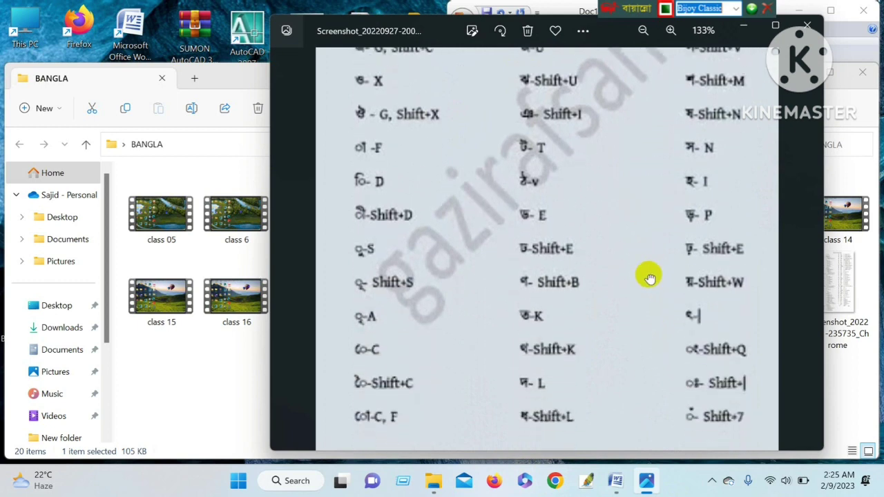
{"action": "scroll", "coordinate": [624, 224], "scroll_direction": "down", "scroll_amount": 2}
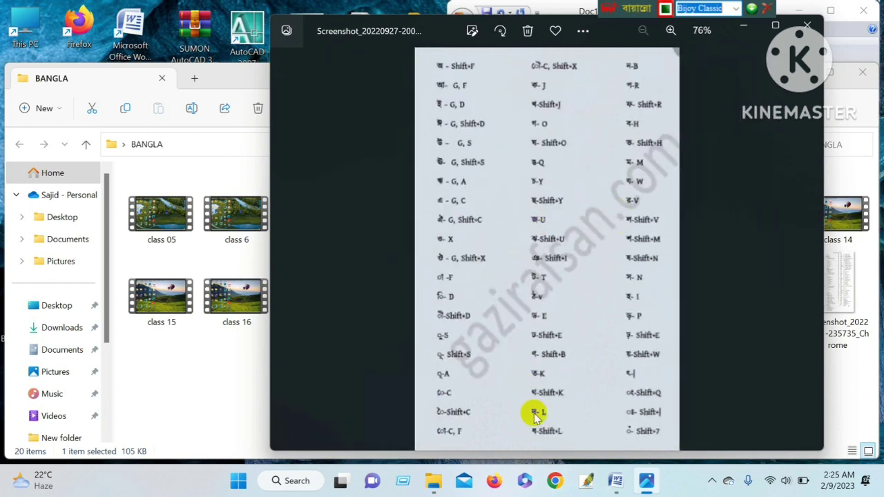
{"action": "mouse_move", "coordinate": [676, 391]}
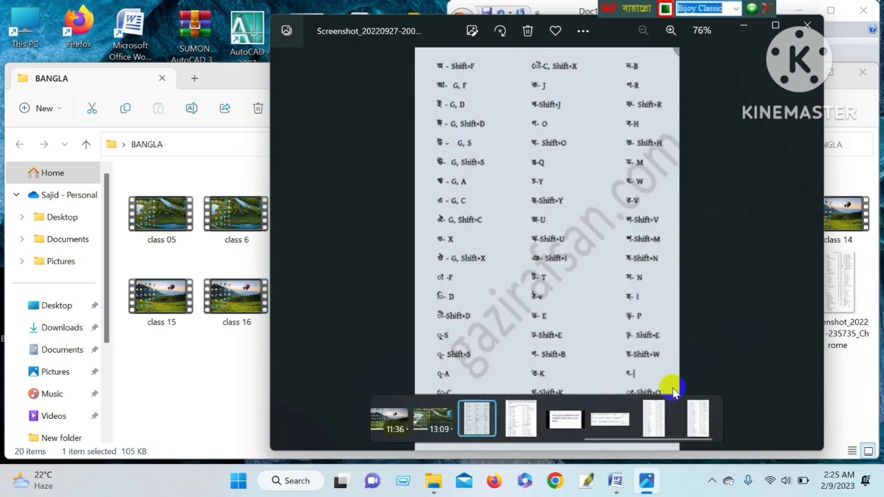
{"action": "left_click", "coordinate": [566, 416]}
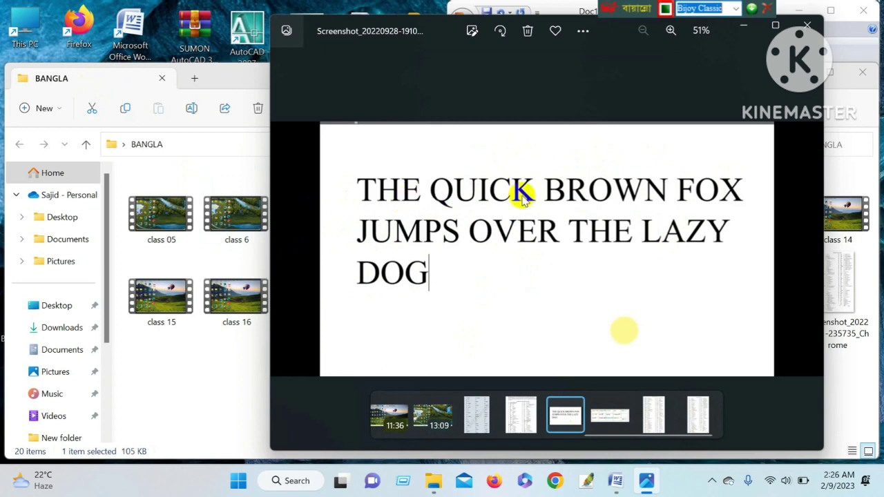
{"action": "left_click", "coordinate": [808, 26]}
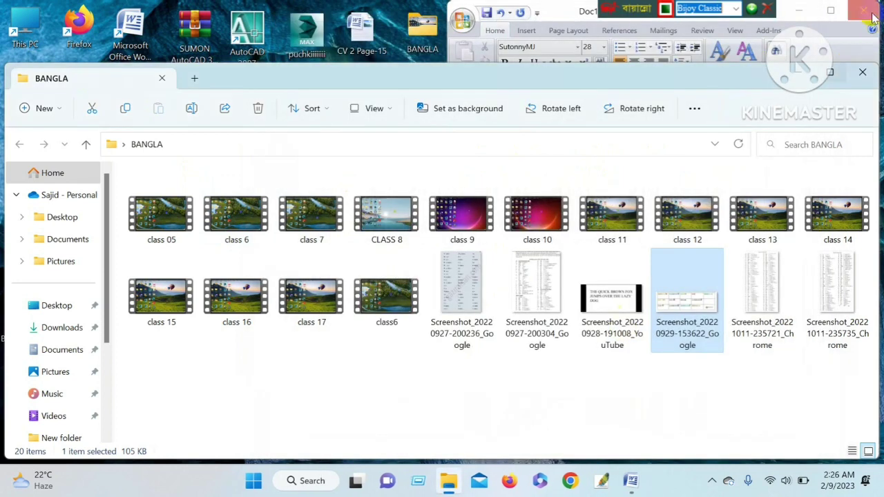
{"action": "left_click", "coordinate": [863, 74]}
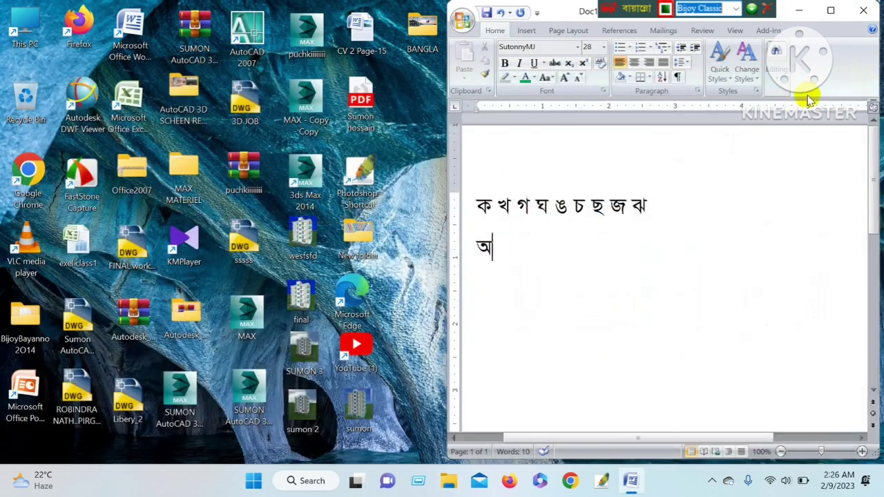
Maximize the Word document and write the letter ব after অ on the second line.
{"action": "left_click", "coordinate": [829, 11]}
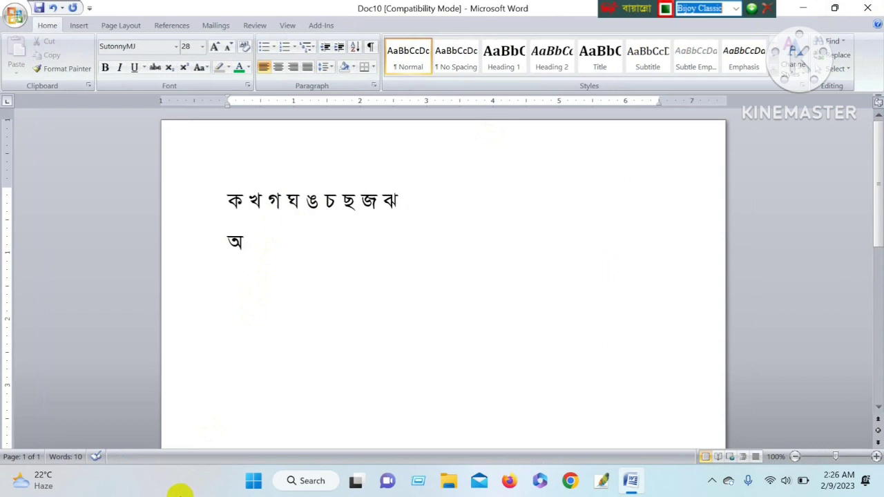
{"action": "type", "text": "&"}
{"action": "key", "text": "BackSpace"}
{"action": "type", "text": "ব"}
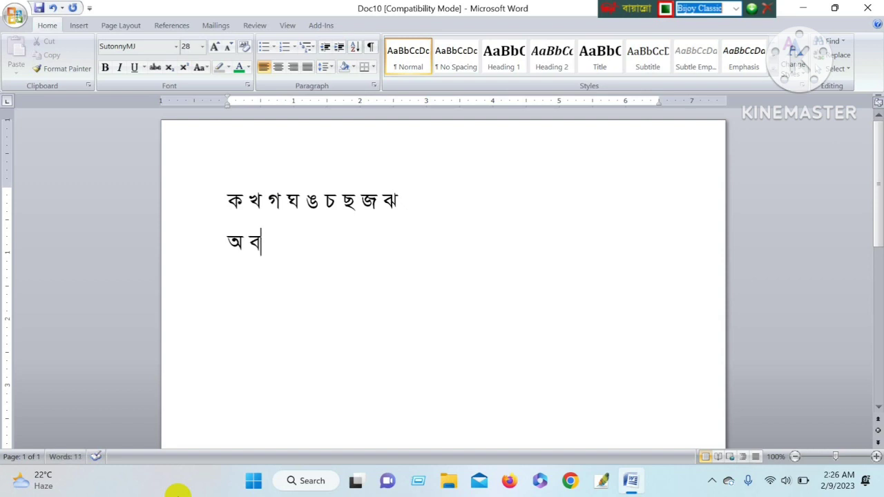
Complete the word বর্ণ on the second line and add the ra-phala (্র) and ya-phala (্য) signs after it.
{"action": "type", "text": "ণ্"}
{"action": "key", "text": "BackSpace"}
{"action": "type", "text": "g"}
{"action": "key", "text": "BackSpace"}
{"action": "key", "text": "space"}
{"action": "type", "text": "্ ্য"}
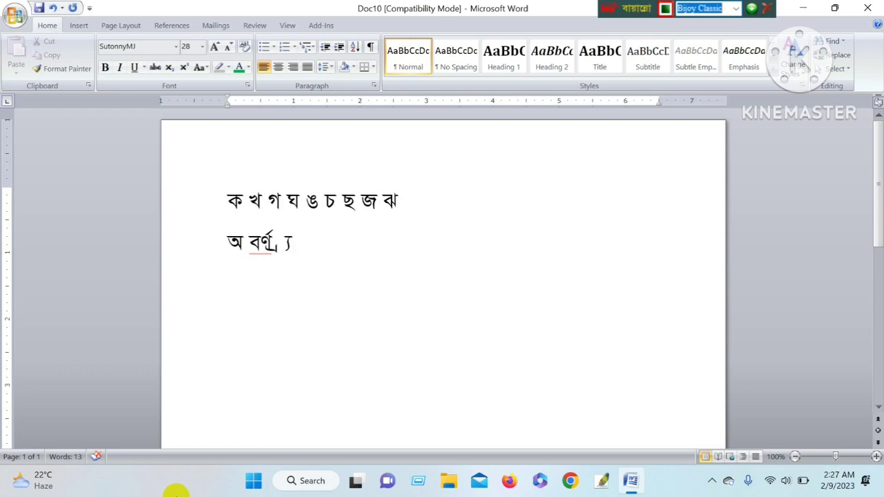
{"action": "left_click", "coordinate": [834, 8]}
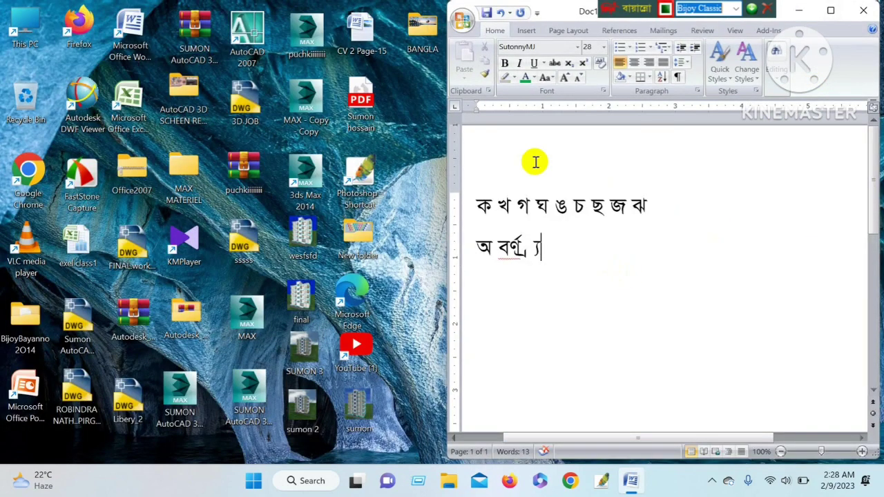
{"action": "left_click", "coordinate": [360, 239]}
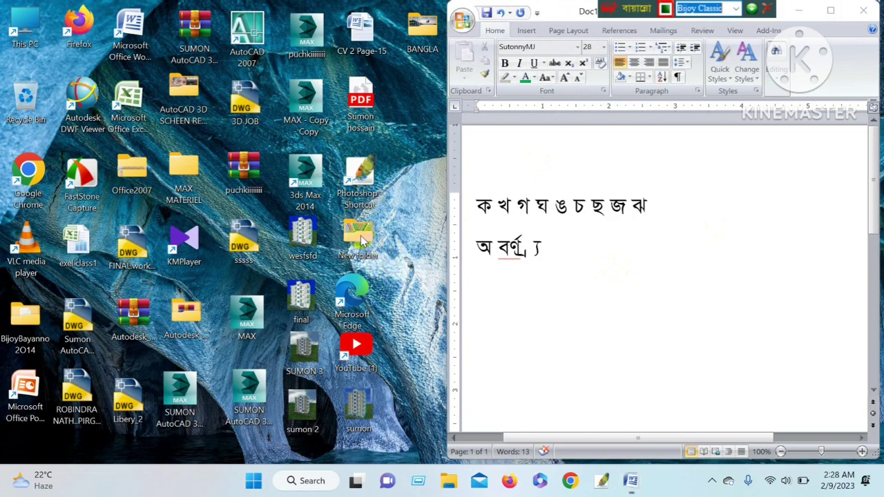
{"action": "double_click", "coordinate": [360, 239]}
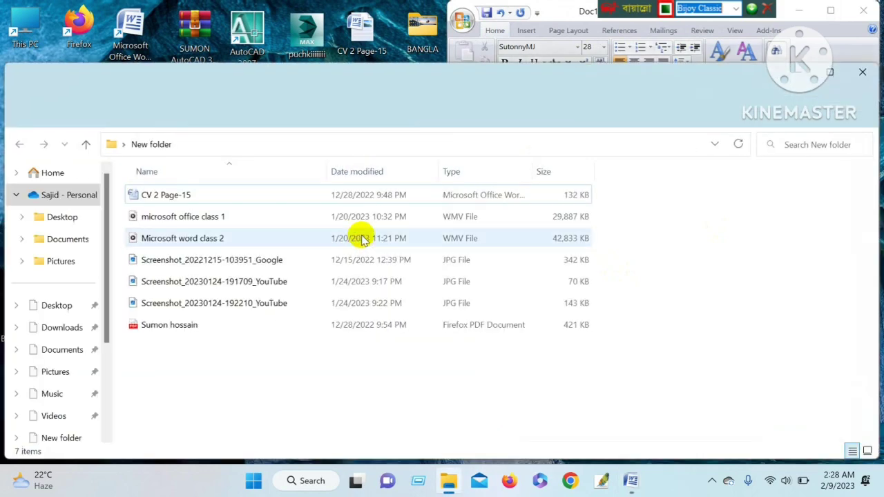
{"action": "left_click", "coordinate": [206, 280]}
{"action": "double_click", "coordinate": [206, 281]}
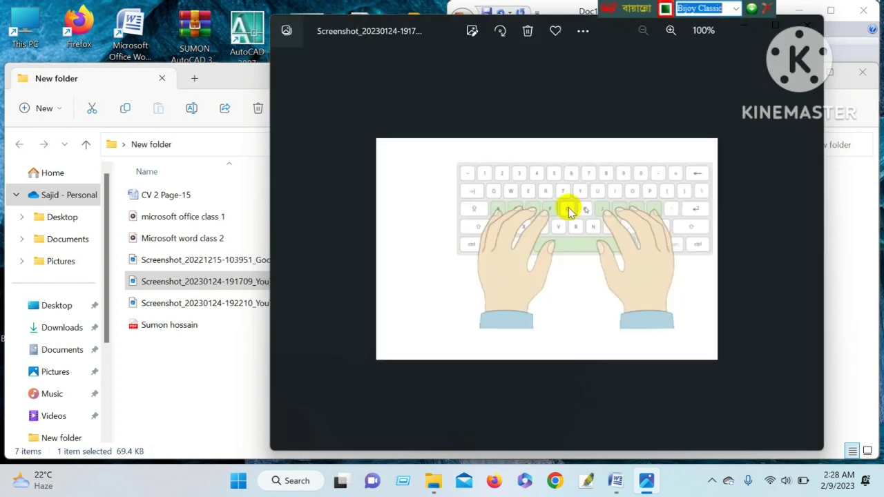
{"action": "scroll", "coordinate": [636, 216], "scroll_direction": "up", "scroll_amount": 1}
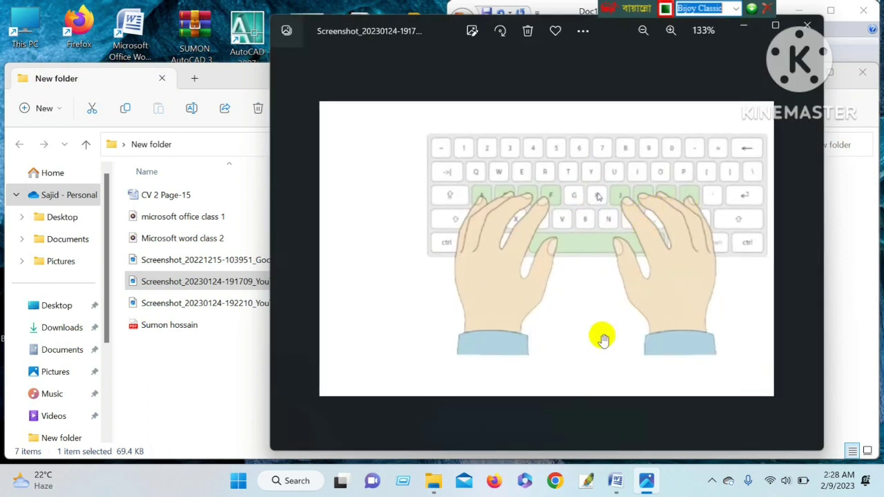
{"action": "left_click", "coordinate": [635, 416]}
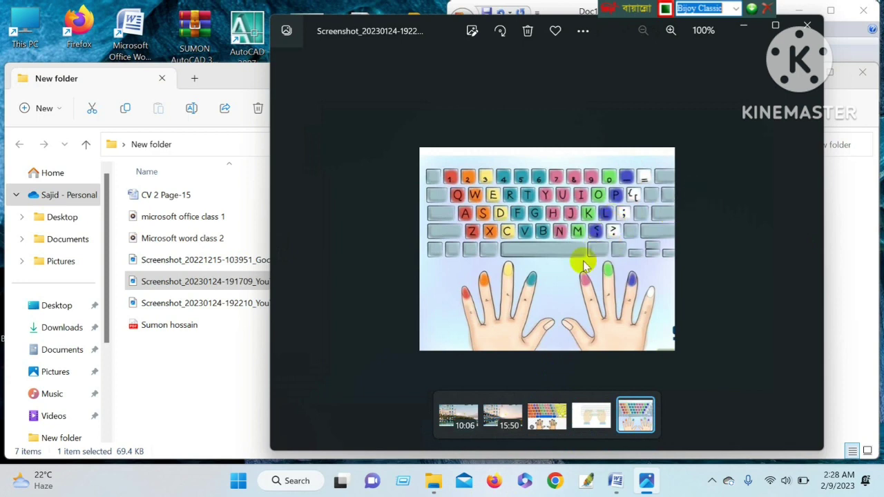
{"action": "left_click", "coordinate": [551, 415]}
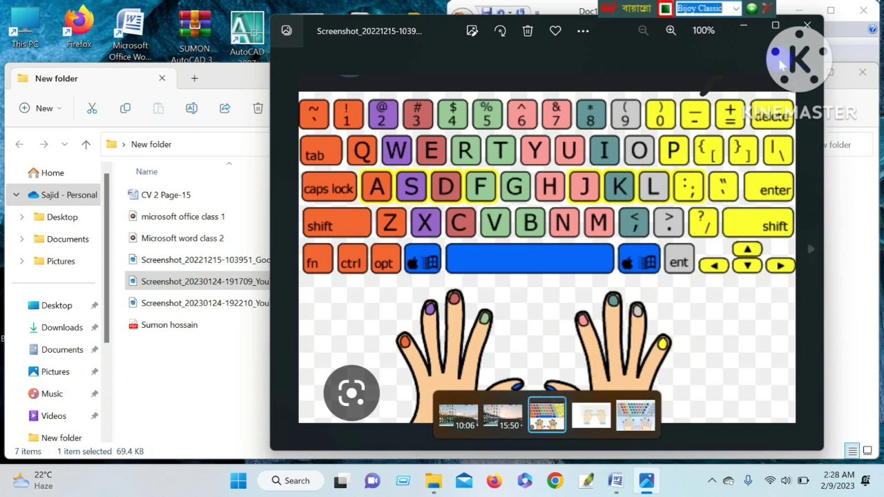
{"action": "left_click", "coordinate": [802, 28]}
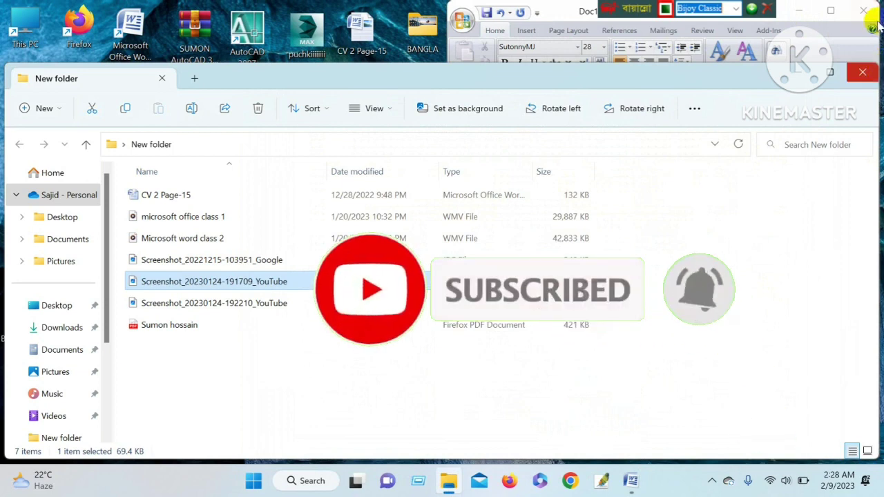
{"action": "left_click", "coordinate": [863, 72]}
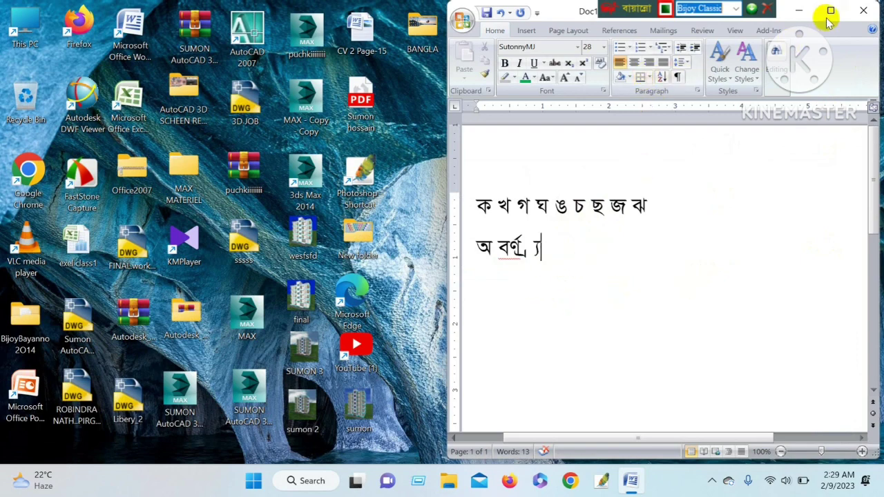
Maximize the Word document window and show the hidden system tray icons.
{"action": "left_click_drag", "start_coordinate": [572, 14], "coordinate": [318, 19]}
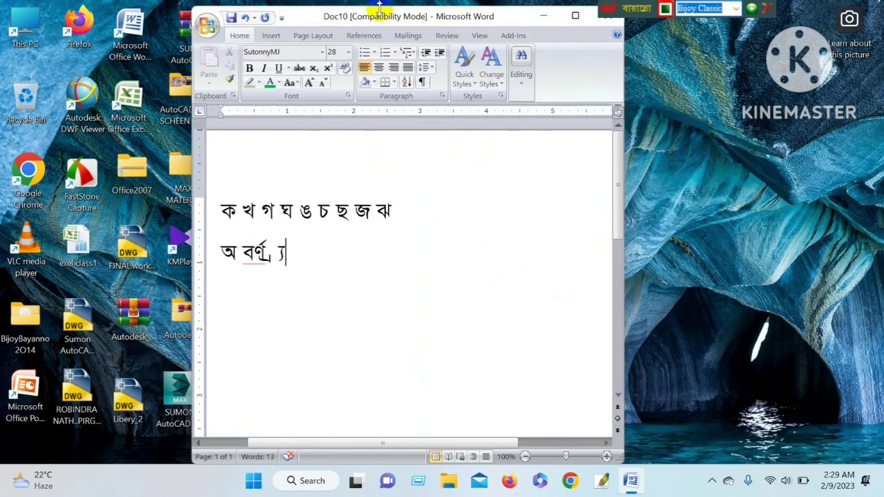
{"action": "double_click", "coordinate": [304, 14]}
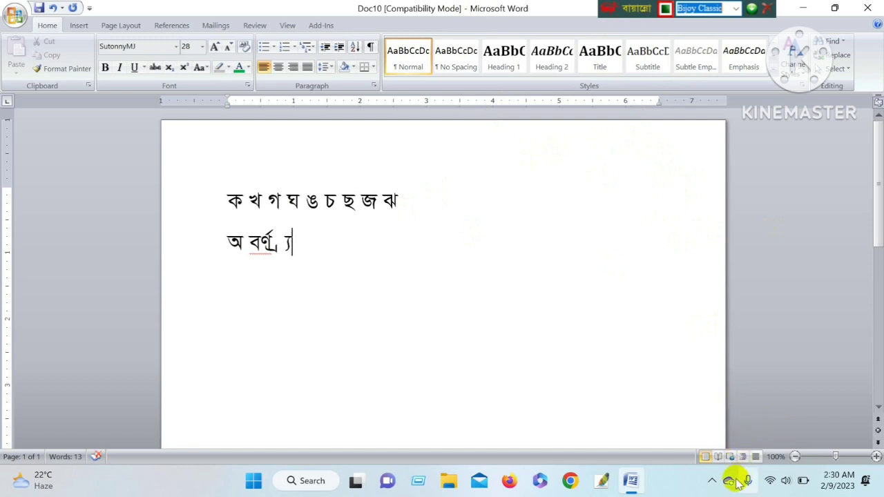
{"action": "left_click", "coordinate": [713, 482]}
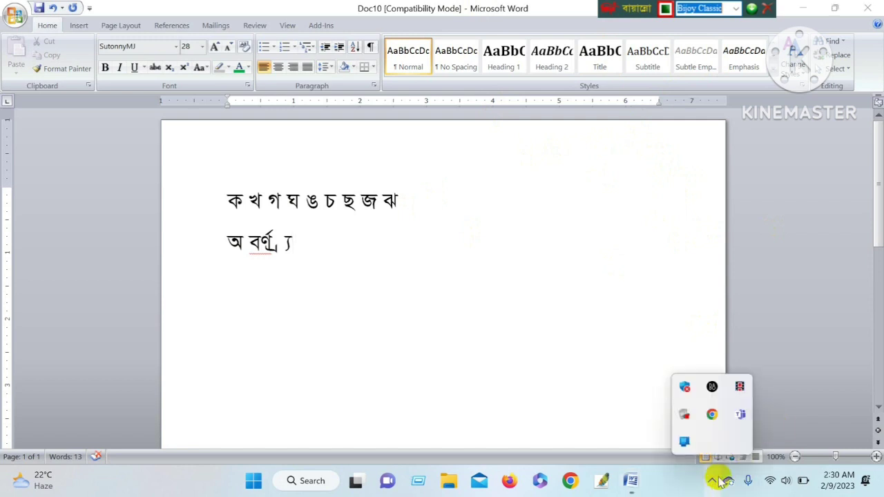